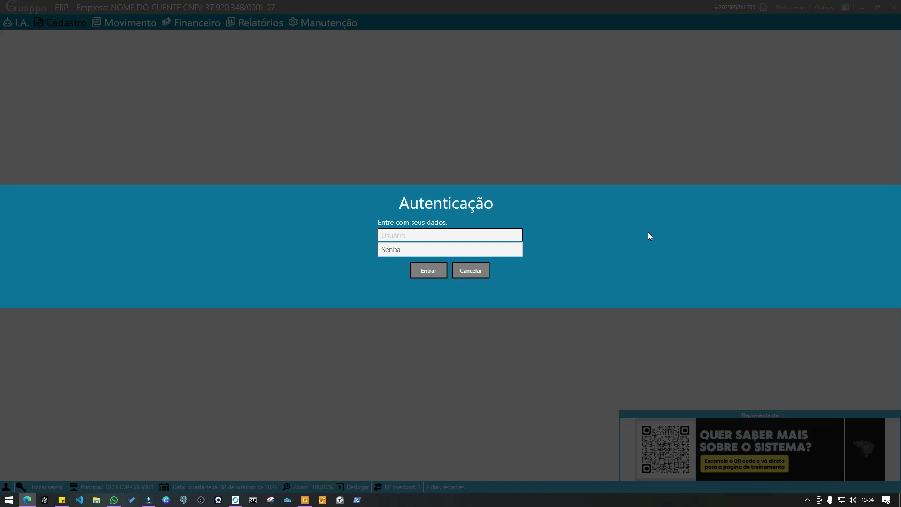
Log in to the ERP with the user name and account password.
{"action": "left_click", "coordinate": [452, 234]}
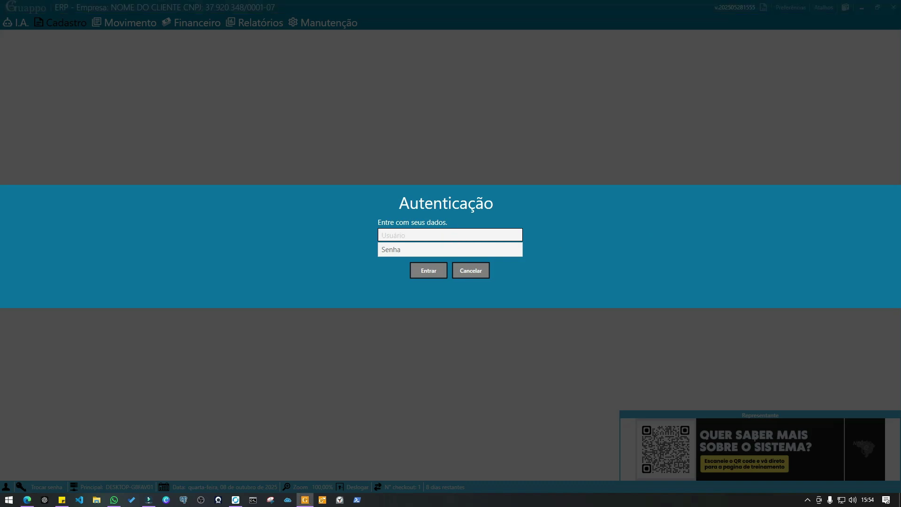
{"action": "type", "text": "1"}
{"action": "key", "text": "Tab"}
{"action": "type", "text": "1"}
{"action": "key", "text": "Return"}
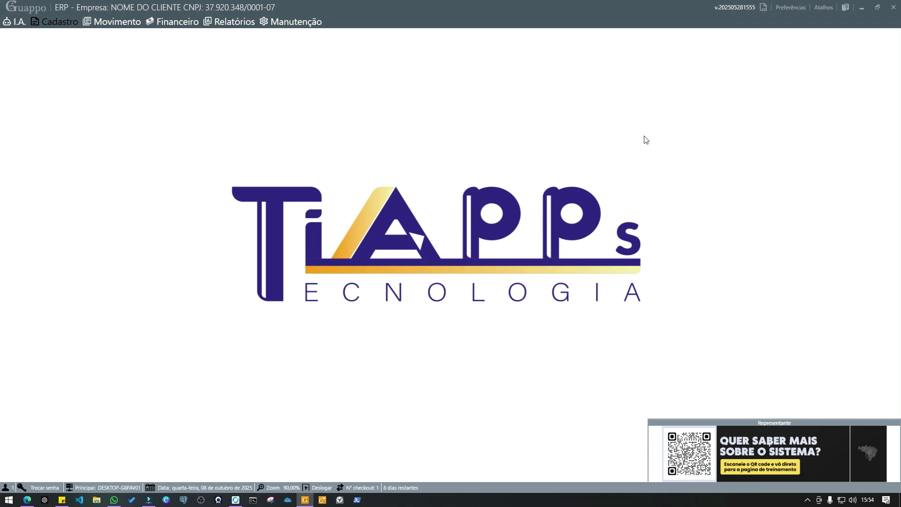
{"action": "left_click", "coordinate": [829, 8]}
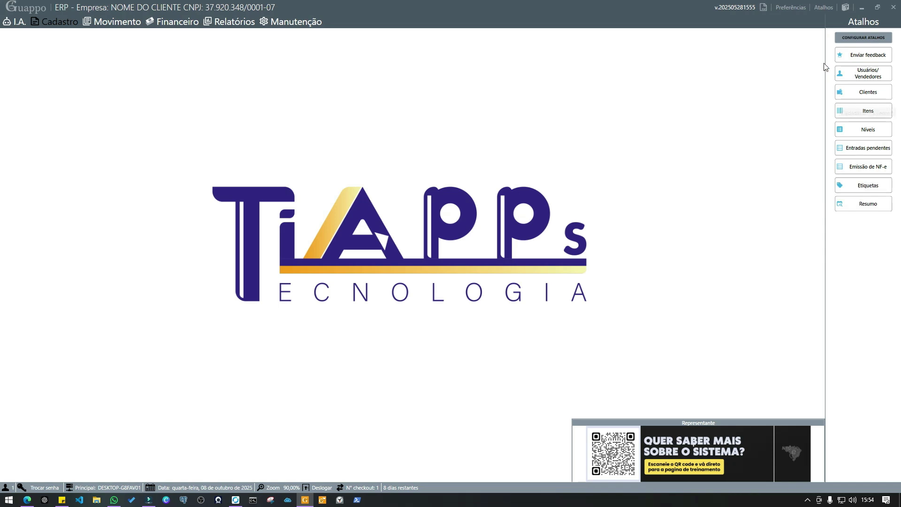
{"action": "left_click", "coordinate": [824, 8]}
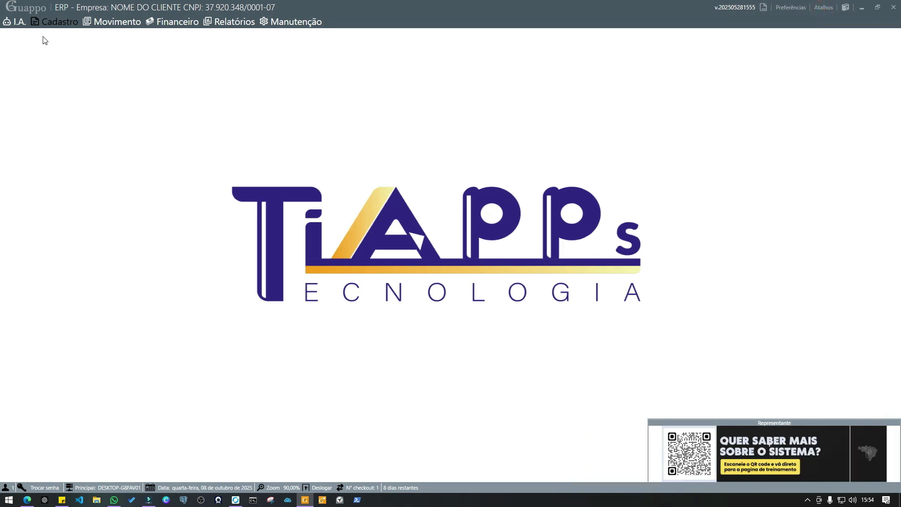
Open the merchandise item registry and start a new item record.
{"action": "left_click", "coordinate": [59, 23]}
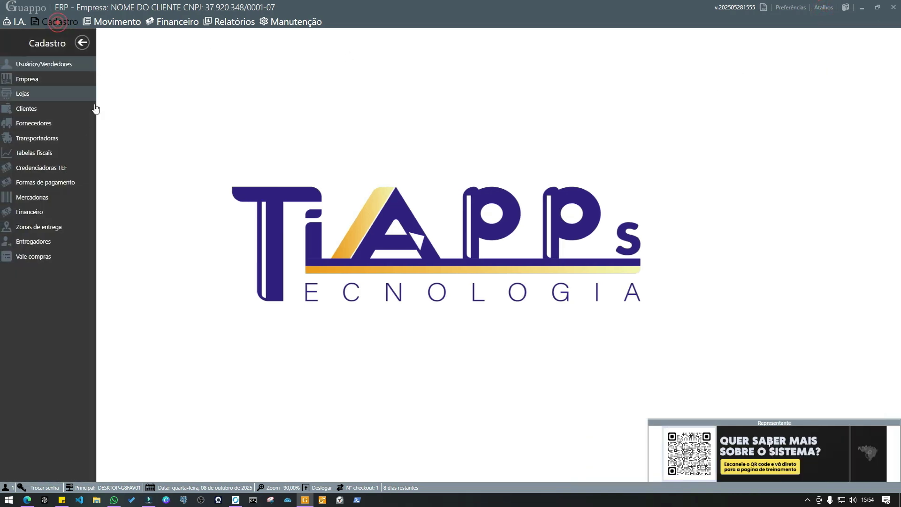
{"action": "left_click", "coordinate": [33, 197]}
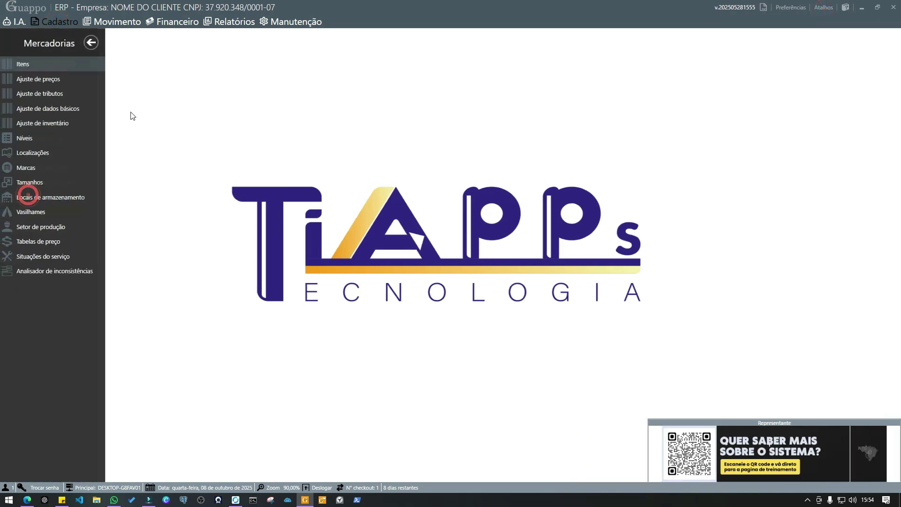
{"action": "left_click", "coordinate": [24, 66]}
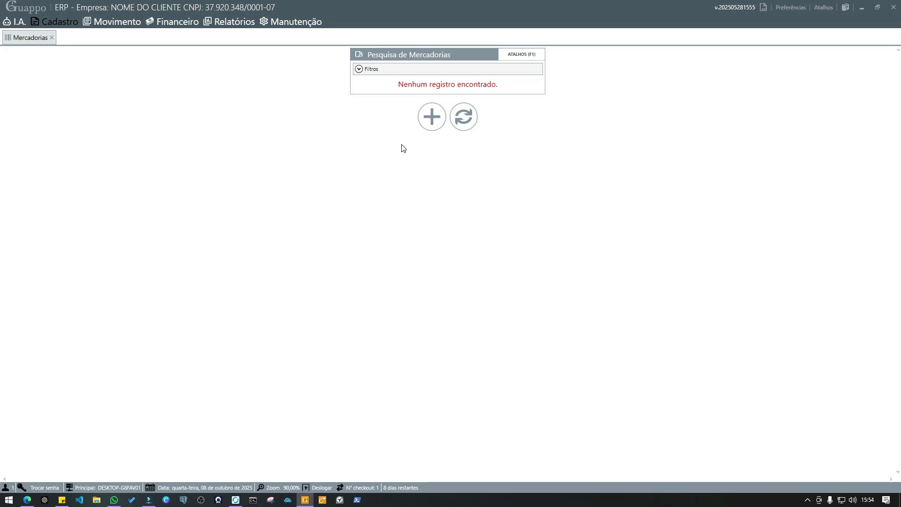
{"action": "left_click", "coordinate": [432, 124]}
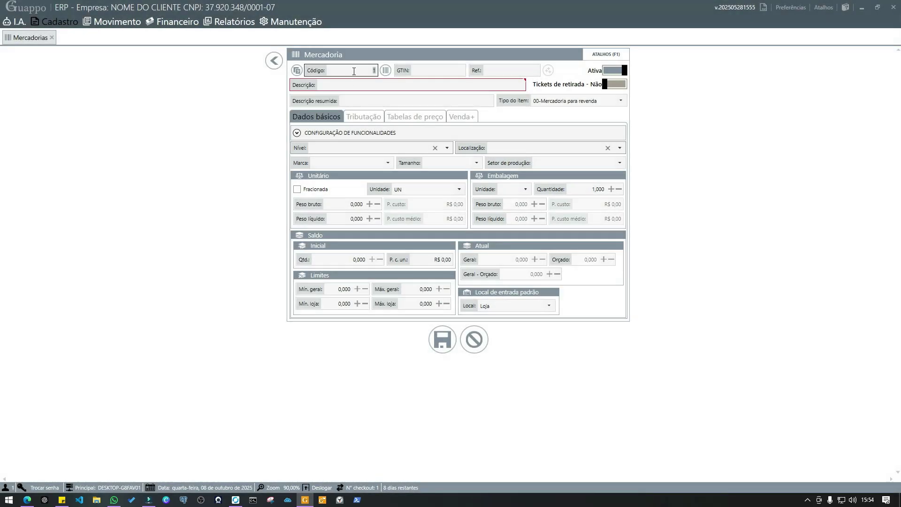
Enter "nome do produto e obrigatorio" as the new item's description.
{"action": "left_click", "coordinate": [352, 71]}
{"action": "left_click", "coordinate": [373, 84]}
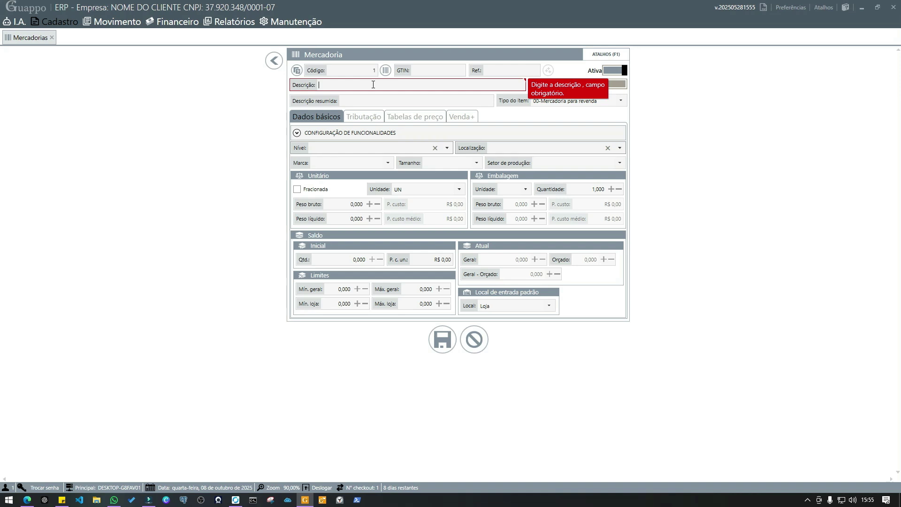
{"action": "type", "text": "nome do"}
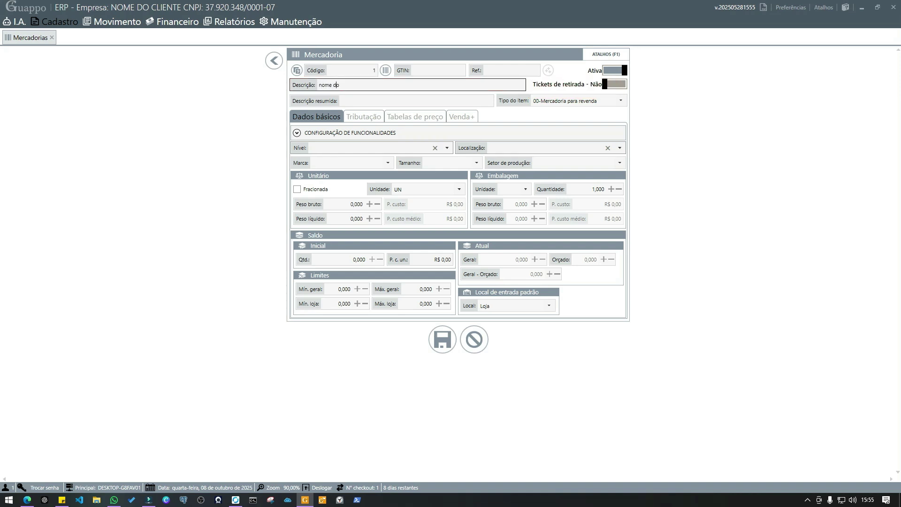
{"action": "type", "text": " produto e obrigatorio"}
Fill in the item's tax data with NCM 15121919, CEST 2806200 and ICMS C.S.T. 500.
{"action": "left_click", "coordinate": [359, 114]}
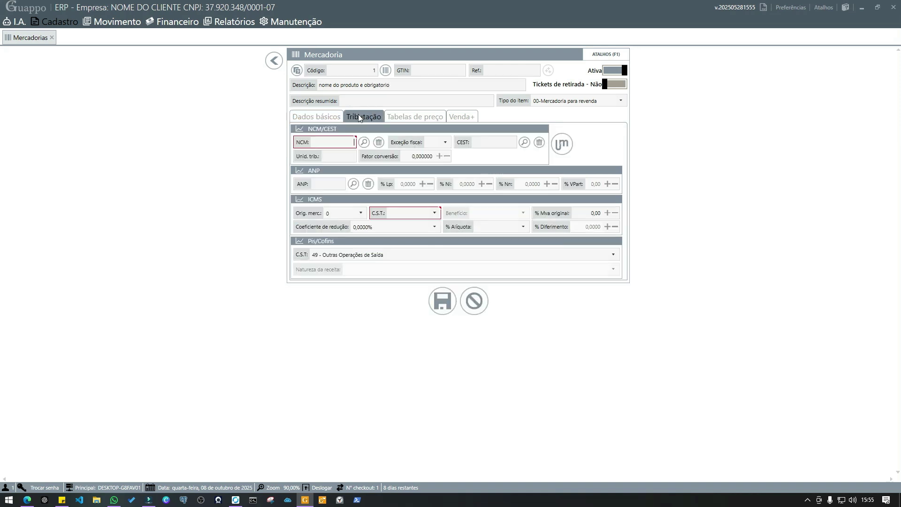
{"action": "left_click", "coordinate": [347, 141]}
{"action": "type", "text": "15121919"}
{"action": "left_click", "coordinate": [527, 145]}
{"action": "double_click", "coordinate": [400, 111]}
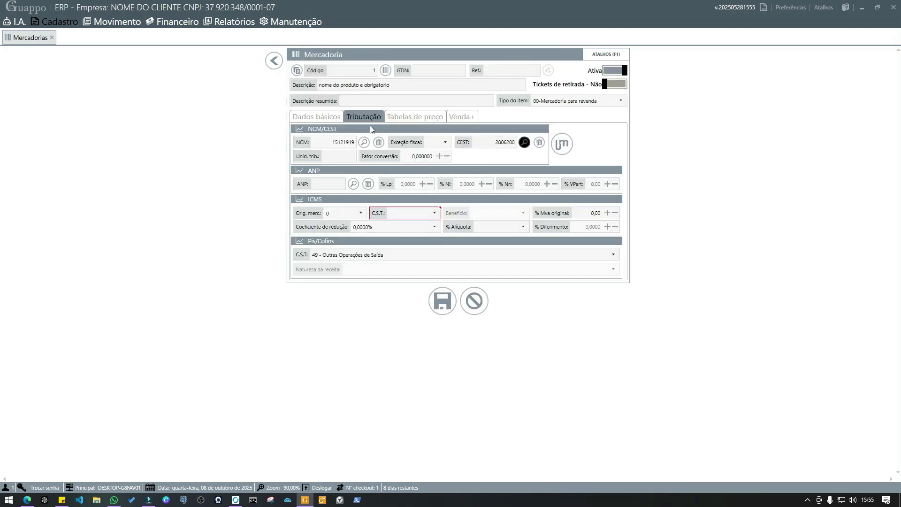
{"action": "left_click", "coordinate": [432, 214]}
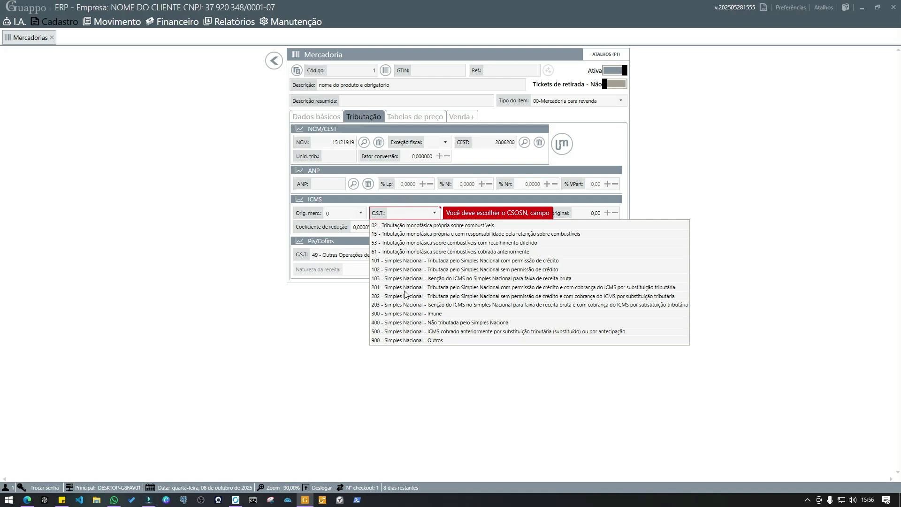
{"action": "left_click", "coordinate": [393, 334]}
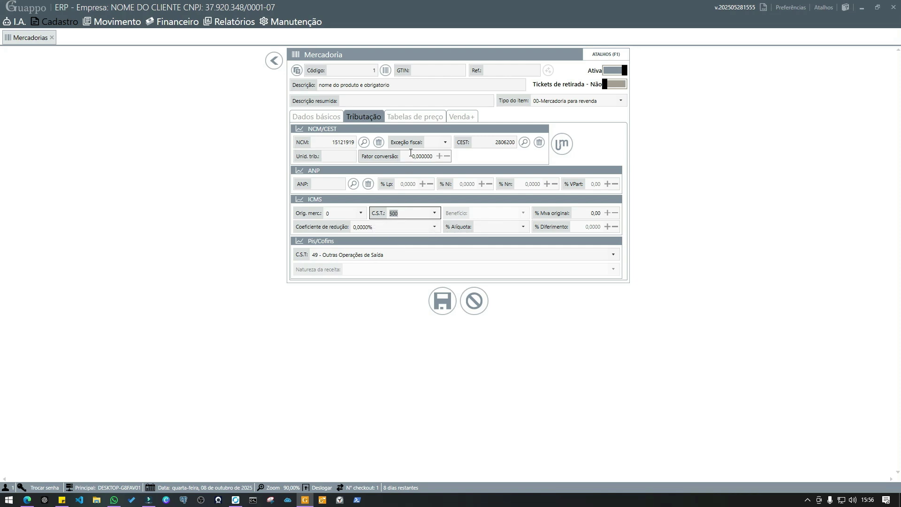
Set the item's sale price in the Padrão price table to R$ 15,00.
{"action": "left_click", "coordinate": [417, 120]}
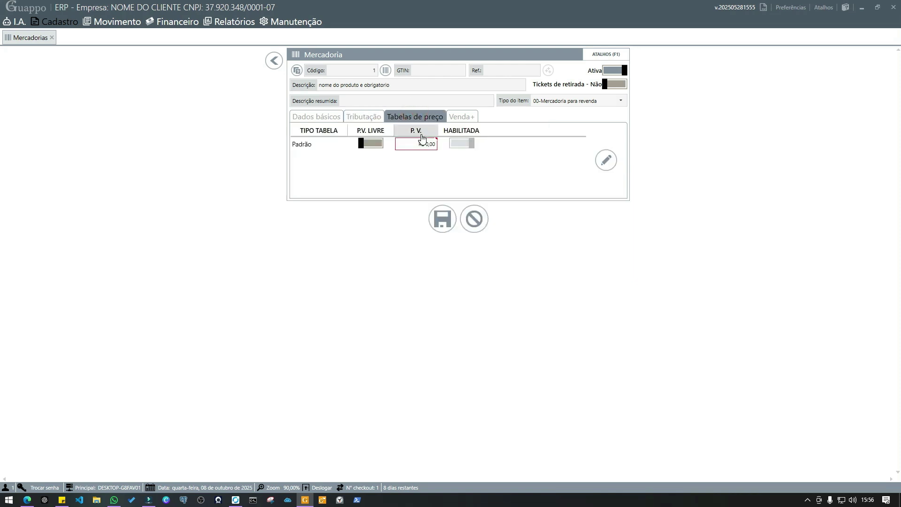
{"action": "left_click", "coordinate": [414, 144]}
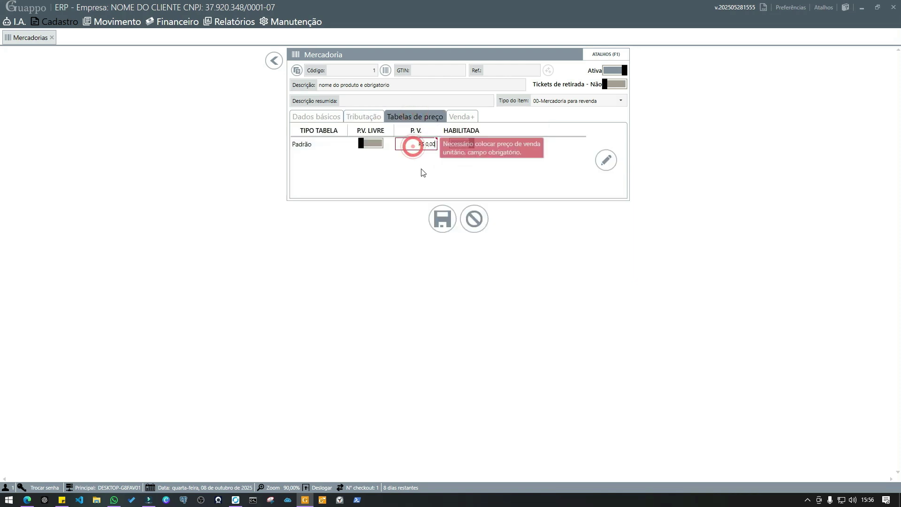
{"action": "type", "text": "1500"}
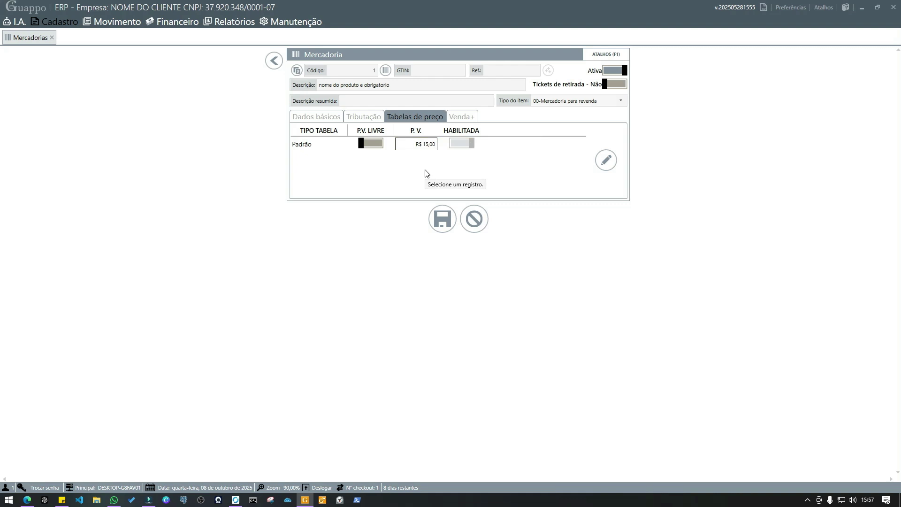
Set the item's initial balance to a quantity of 500 with a unit cost price of R$ 2,50.
{"action": "left_click", "coordinate": [330, 119]}
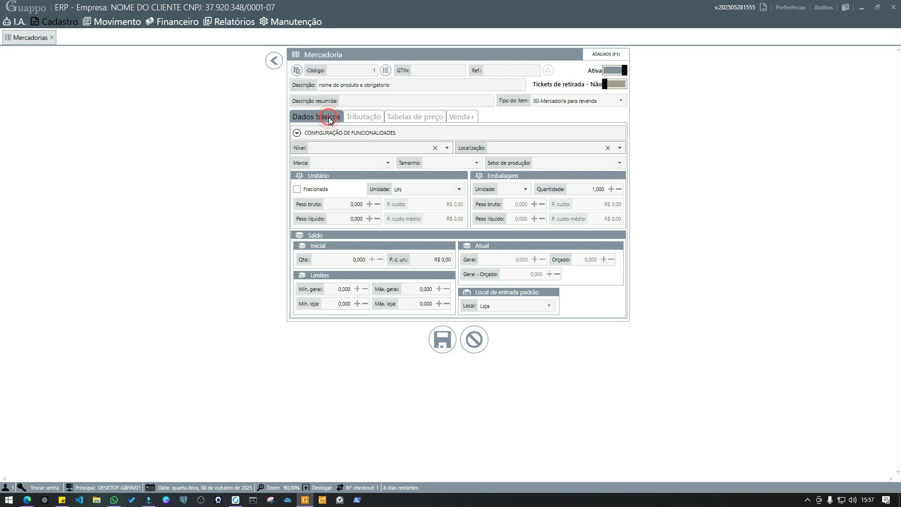
{"action": "left_click", "coordinate": [368, 70]}
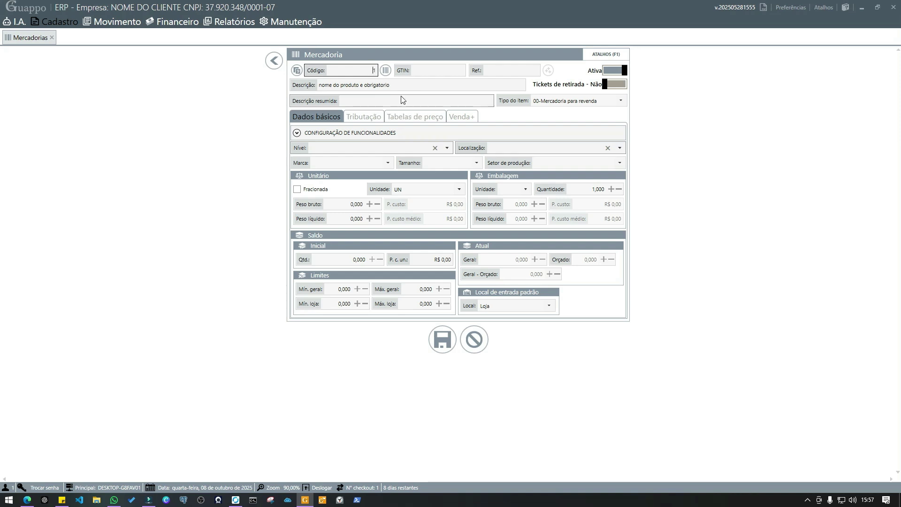
{"action": "left_click", "coordinate": [366, 70]}
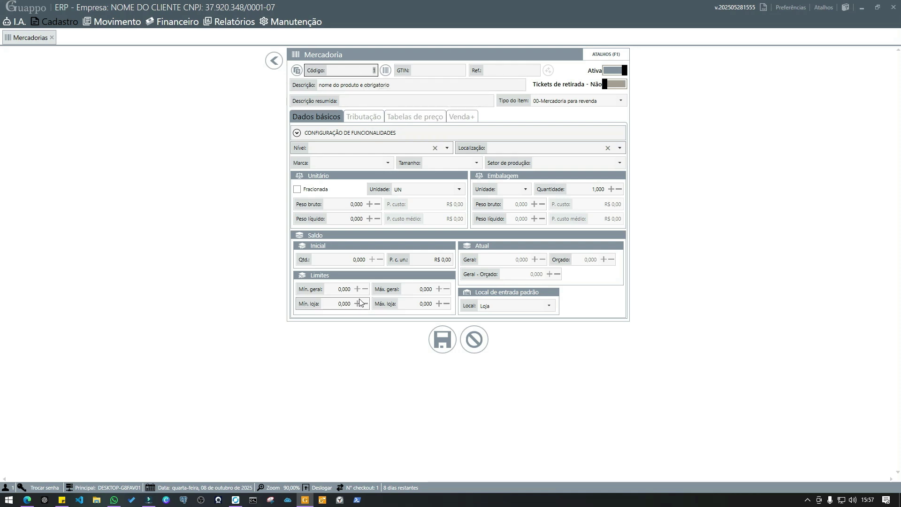
{"action": "left_click", "coordinate": [342, 260]}
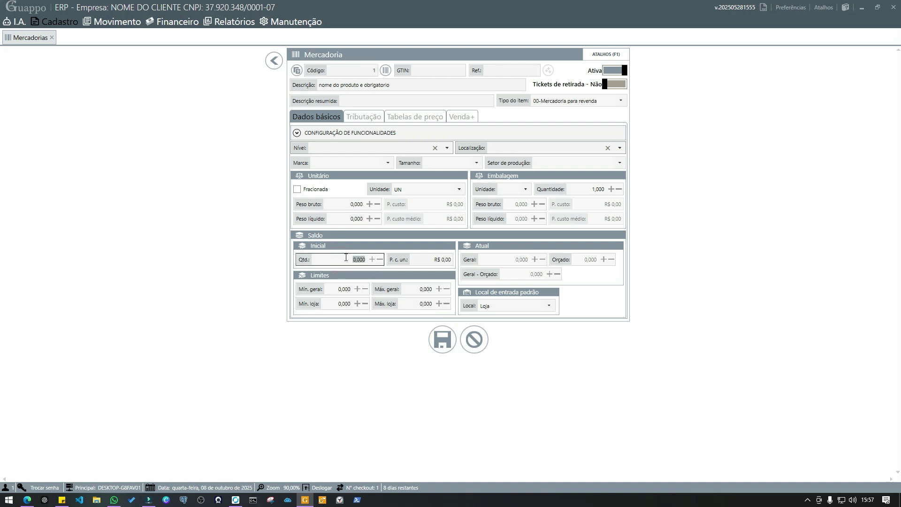
{"action": "left_click", "coordinate": [423, 259]}
{"action": "type", "text": "2,50"}
{"action": "left_click", "coordinate": [340, 260]}
{"action": "type", "text": "500"}
Review the new item's tax, price and basic data, and save the record.
{"action": "left_click", "coordinate": [362, 117]}
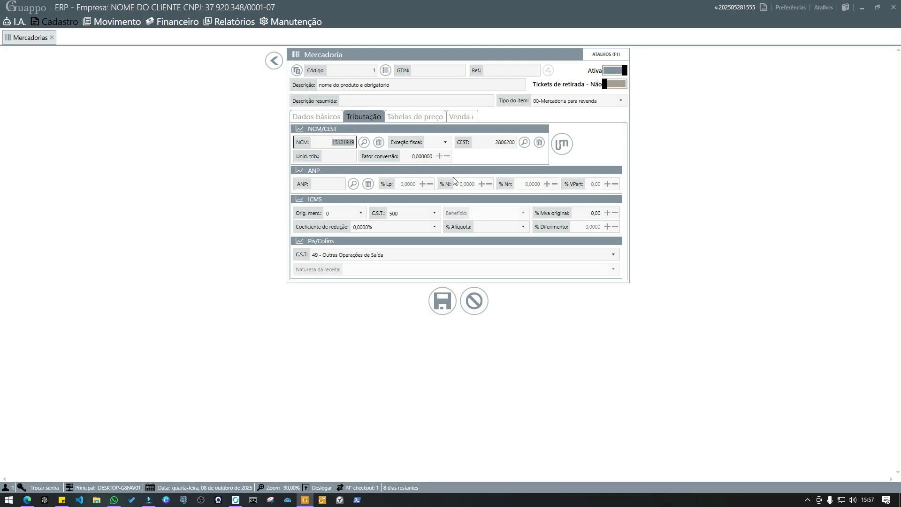
{"action": "left_click", "coordinate": [415, 118]}
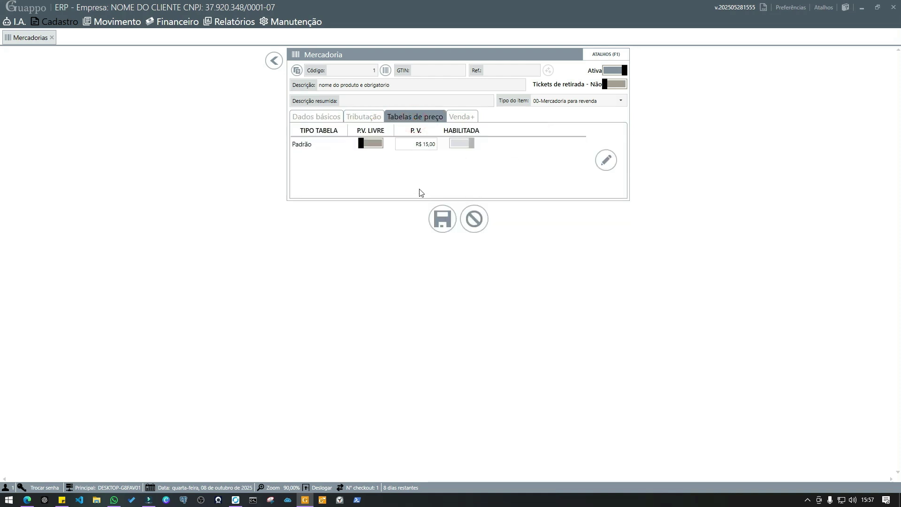
{"action": "left_click", "coordinate": [327, 121]}
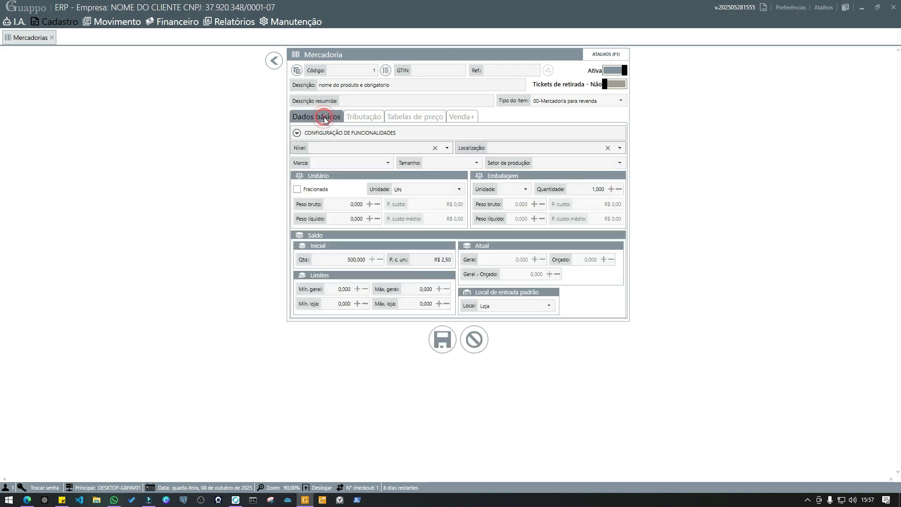
{"action": "left_click", "coordinate": [442, 343]}
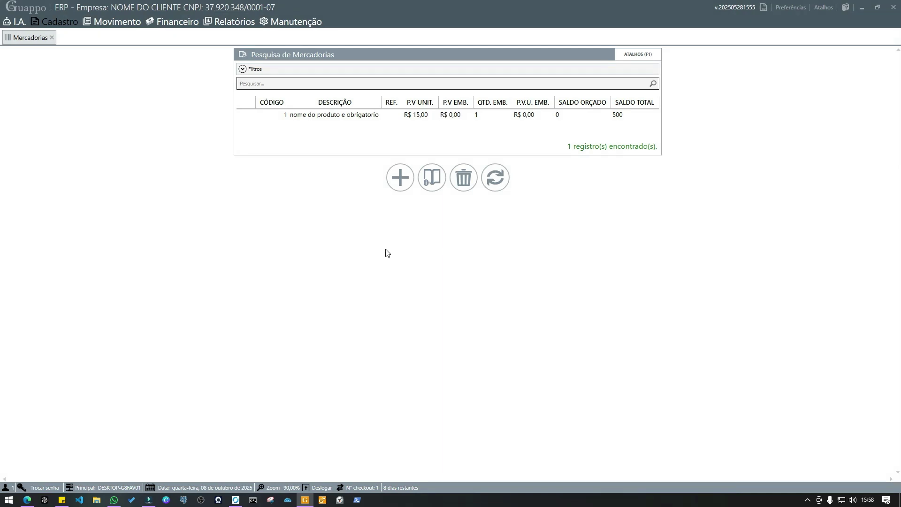
Reopen the saved item and set its unit cost price to R$ 2,40.
{"action": "double_click", "coordinate": [361, 116]}
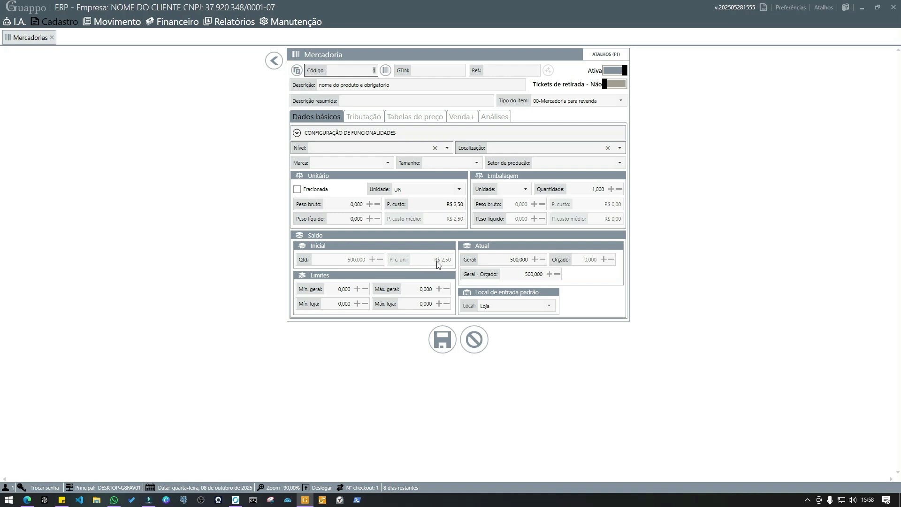
{"action": "left_click", "coordinate": [444, 204]}
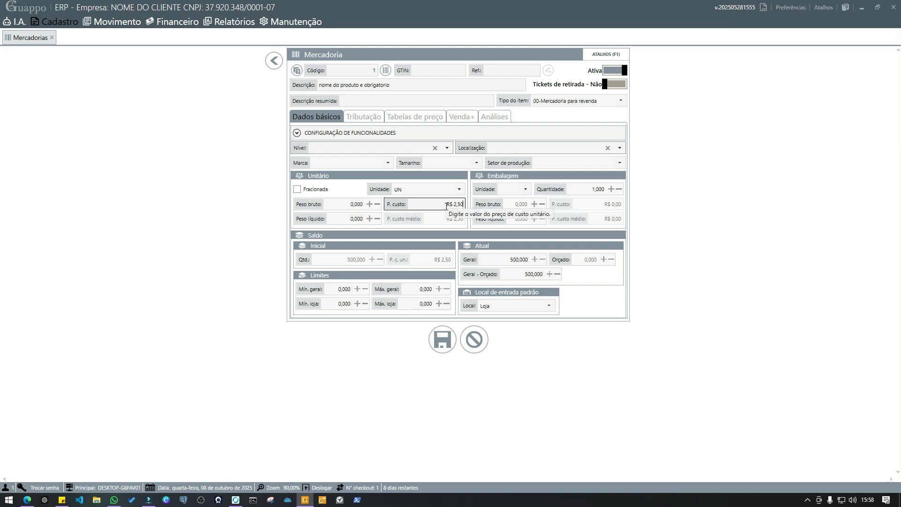
{"action": "key", "text": "BackSpace"}
{"action": "key", "text": "BackSpace"}
{"action": "type", "text": "400"}
{"action": "key", "text": "BackSpace"}
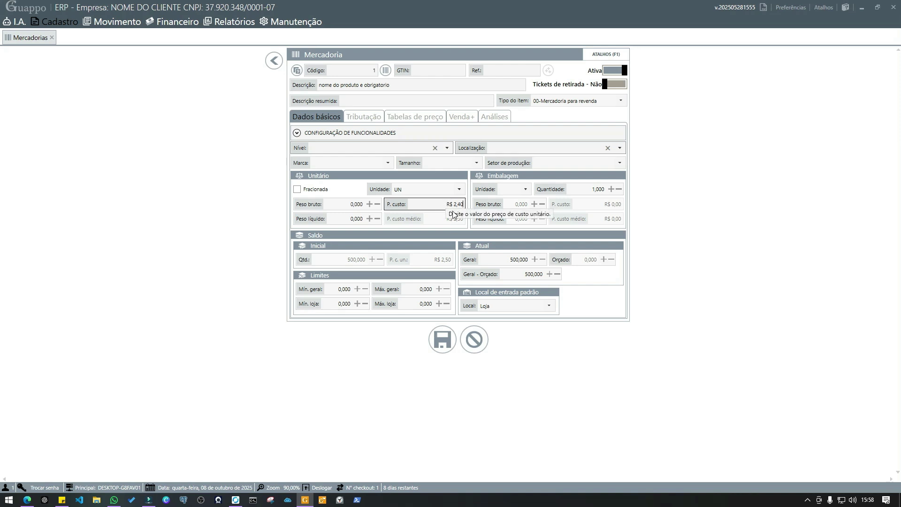
Set the item's current Geral - Orçado balance to 650.
{"action": "left_click", "coordinate": [522, 275]}
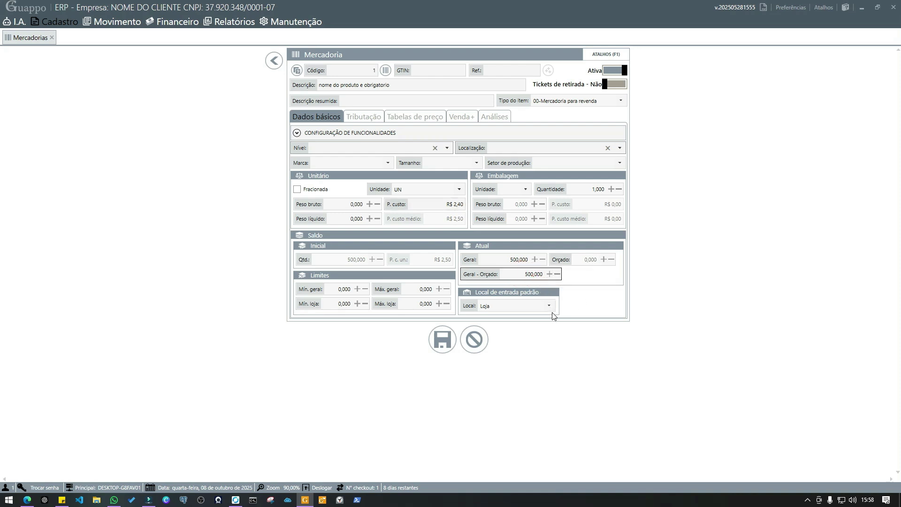
{"action": "key", "text": "ctrl+a"}
{"action": "type", "text": "6500"}
{"action": "left_click", "coordinate": [599, 276]}
Save the item, accepting both the cost change and the current balance change.
{"action": "left_click", "coordinate": [439, 346]}
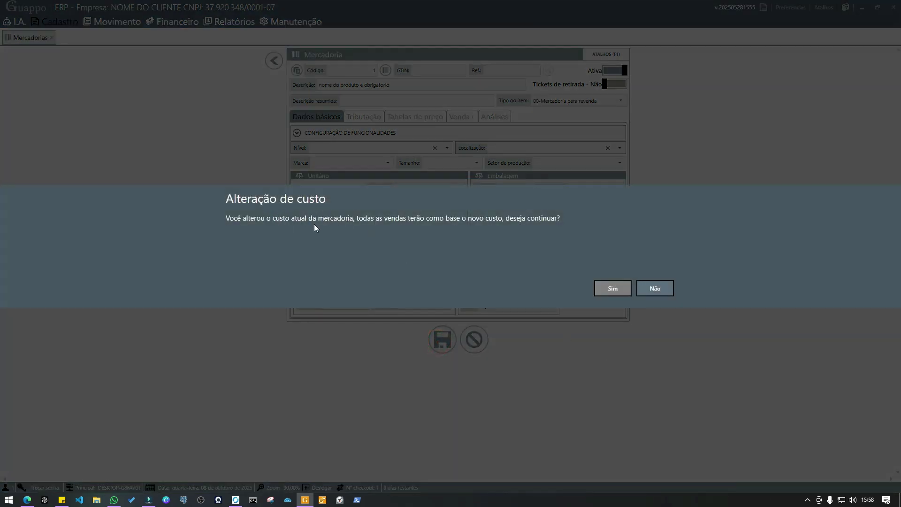
{"action": "left_click", "coordinate": [609, 291]}
{"action": "left_click", "coordinate": [607, 291]}
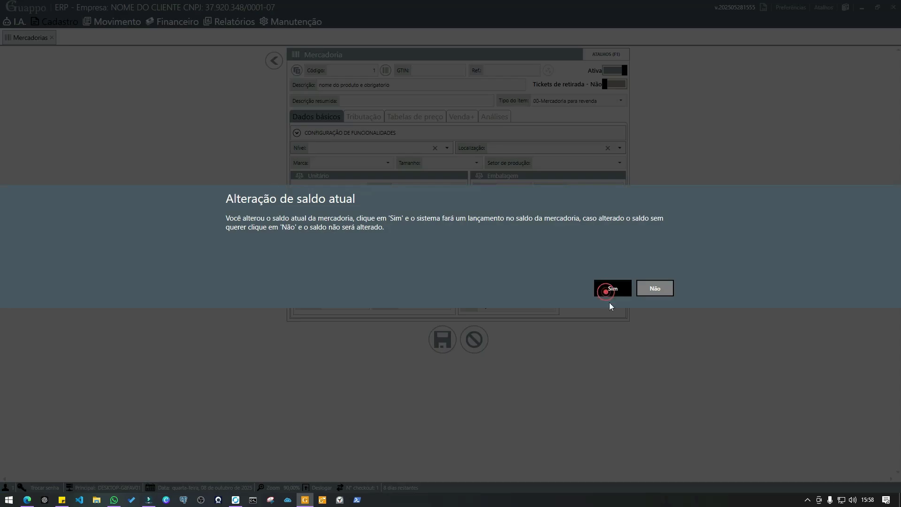
Reopen the saved item, set its Padrão sale price (P. V.) to R$ 15,50 and save it.
{"action": "double_click", "coordinate": [453, 117]}
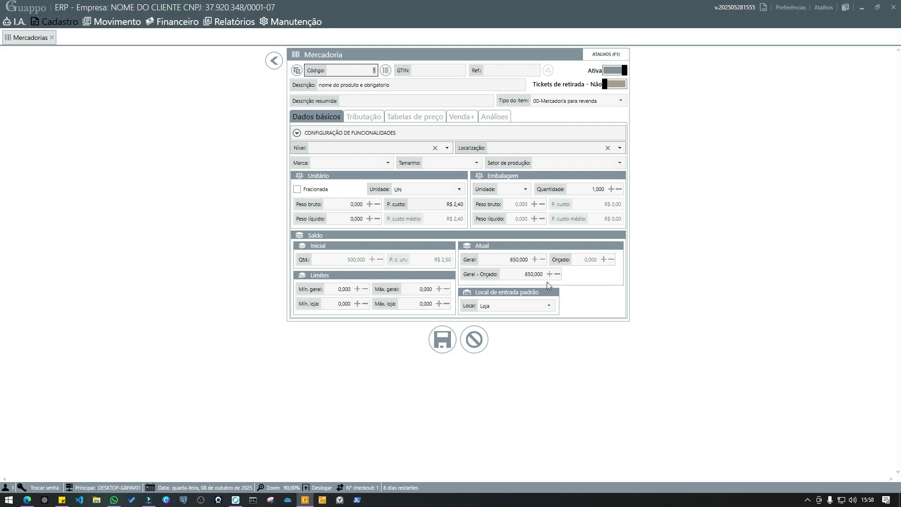
{"action": "left_click", "coordinate": [396, 114]}
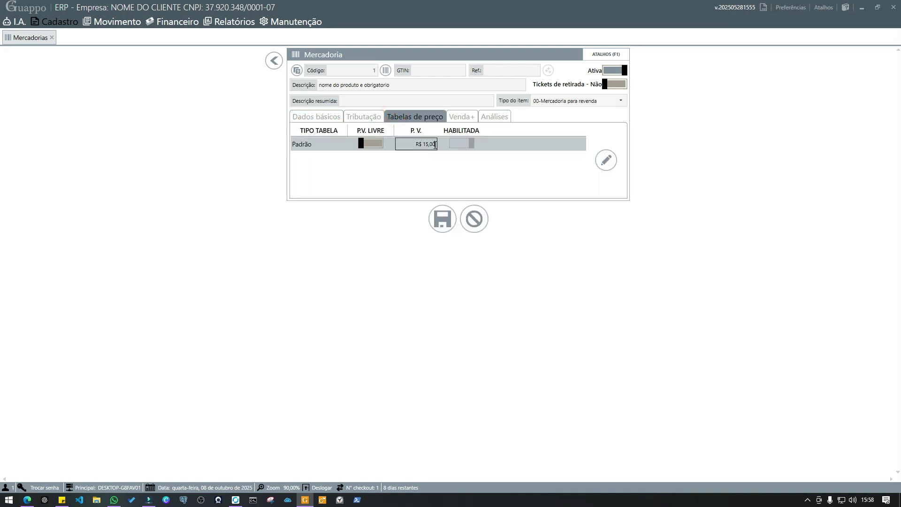
{"action": "left_click", "coordinate": [427, 144]}
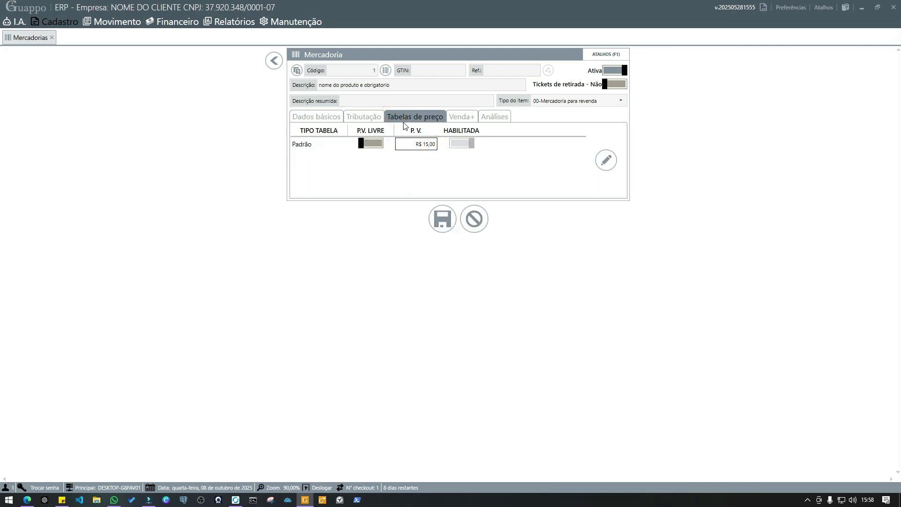
{"action": "type", "text": "1"}
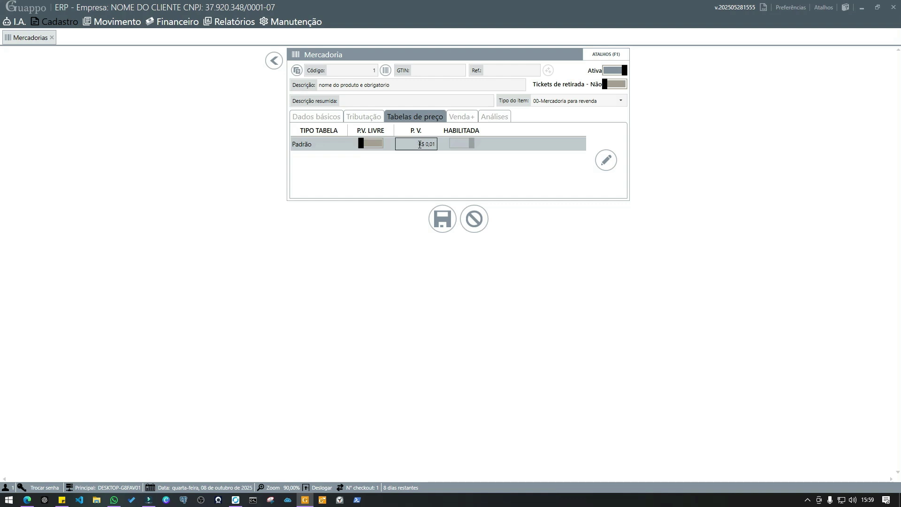
{"action": "type", "text": "5,50"}
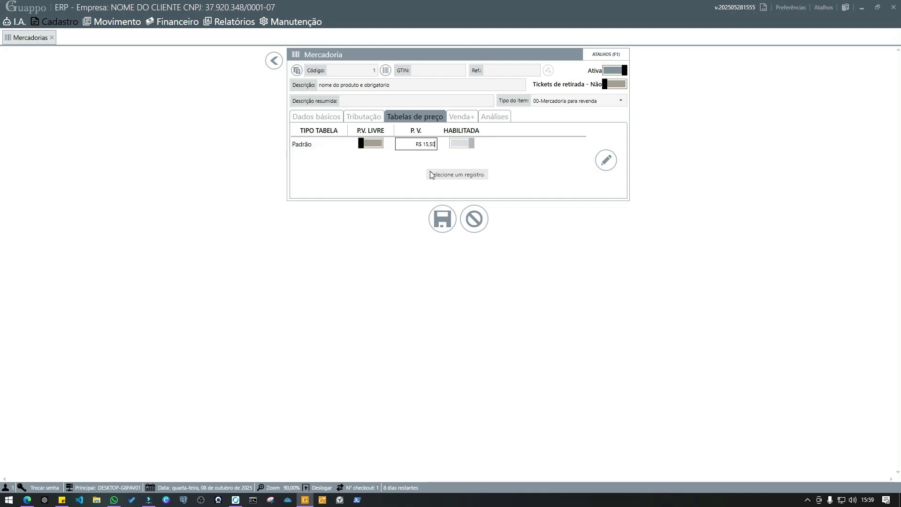
{"action": "left_click", "coordinate": [426, 170]}
{"action": "left_click", "coordinate": [440, 221]}
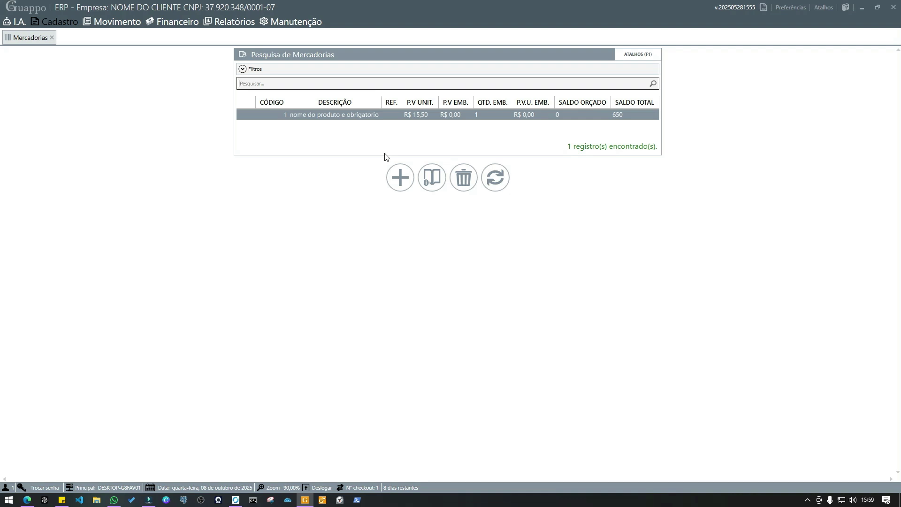
{"action": "left_click", "coordinate": [399, 182]}
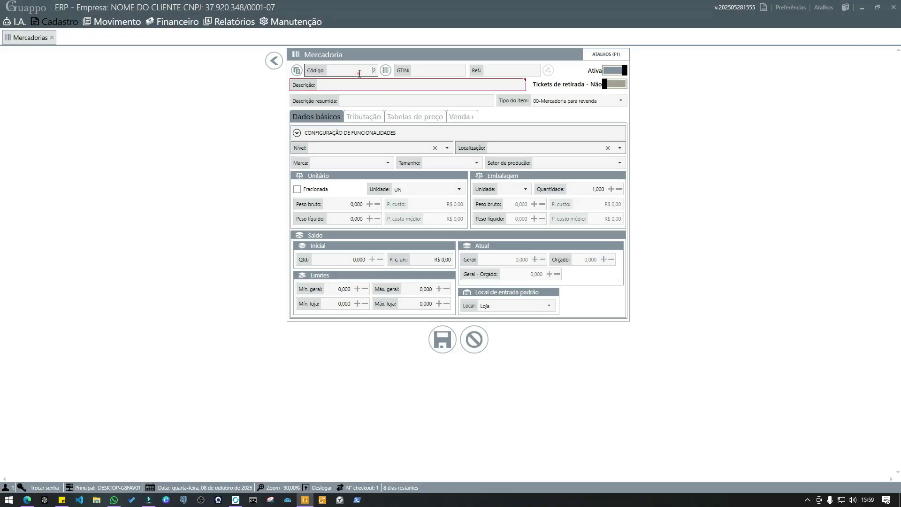
{"action": "double_click", "coordinate": [360, 74]}
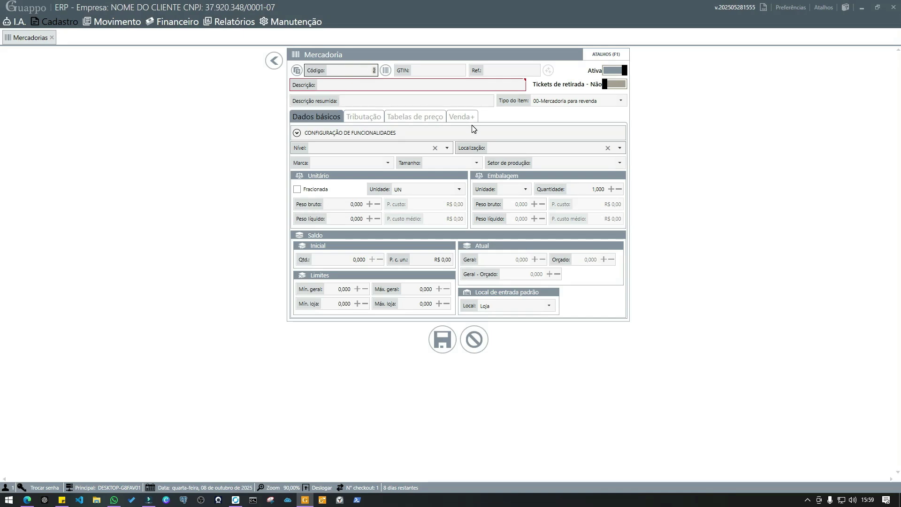
{"action": "key", "text": "BackSpace"}
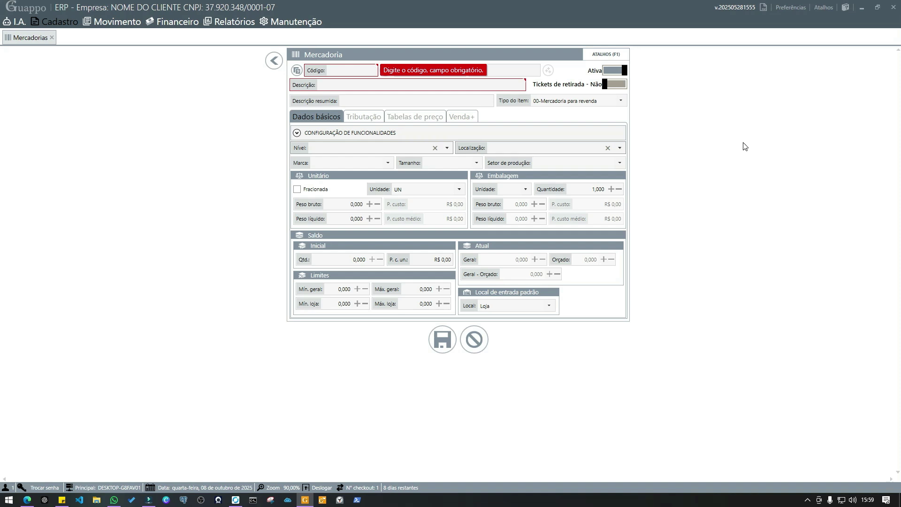
{"action": "type", "text": "7891991008785"}
{"action": "key", "text": "Return"}
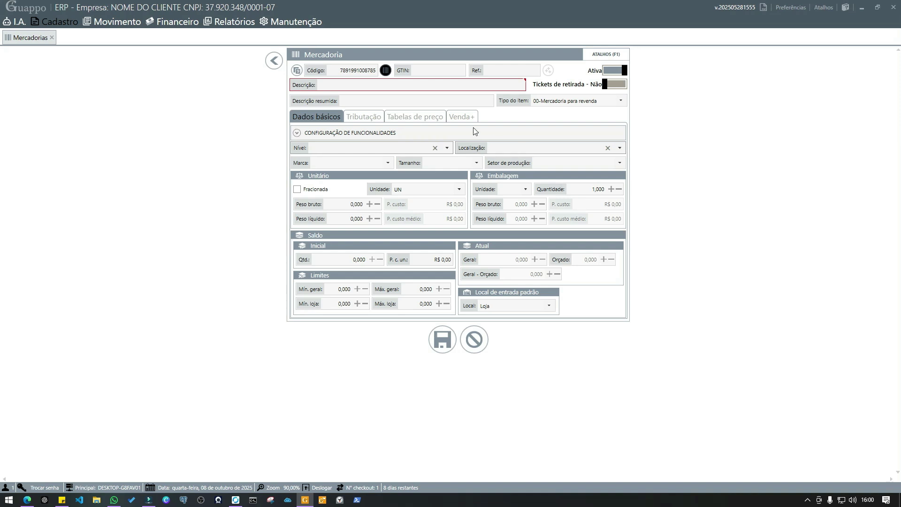
Preview the product data found for the item's barcode without applying it, and check the item's tax and price data.
{"action": "left_click", "coordinate": [387, 70]}
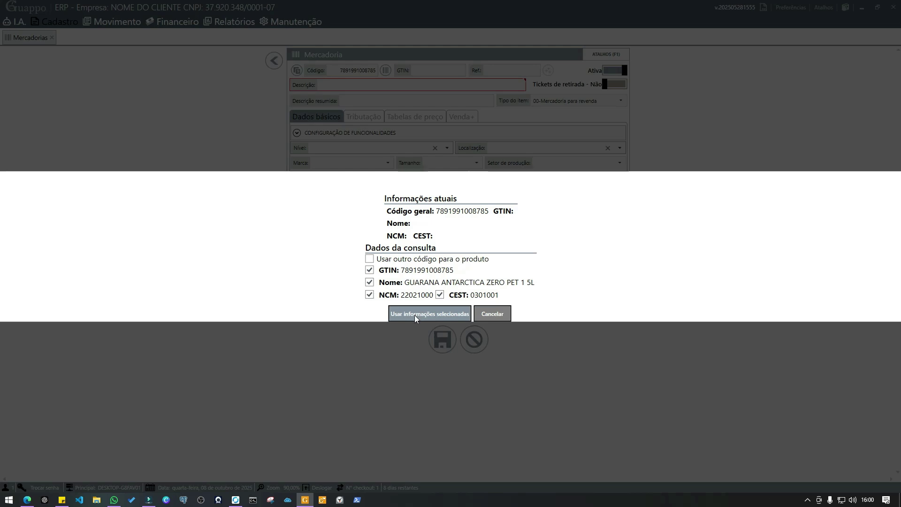
{"action": "left_click", "coordinate": [481, 313]}
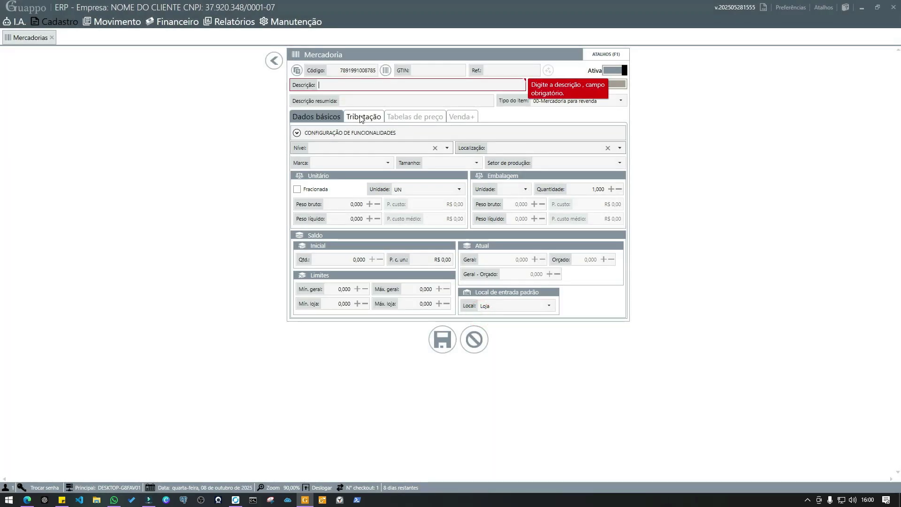
{"action": "left_click", "coordinate": [360, 117]}
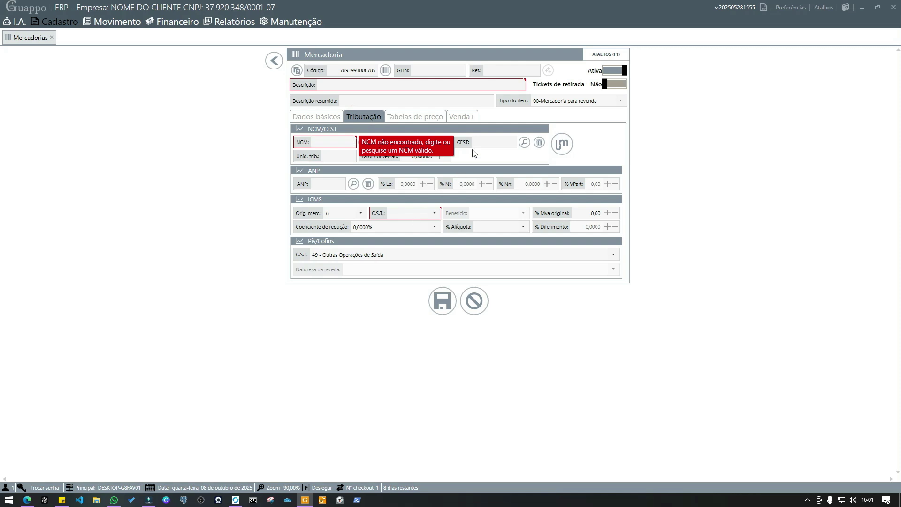
{"action": "left_click", "coordinate": [429, 117]}
{"action": "left_click", "coordinate": [330, 115]}
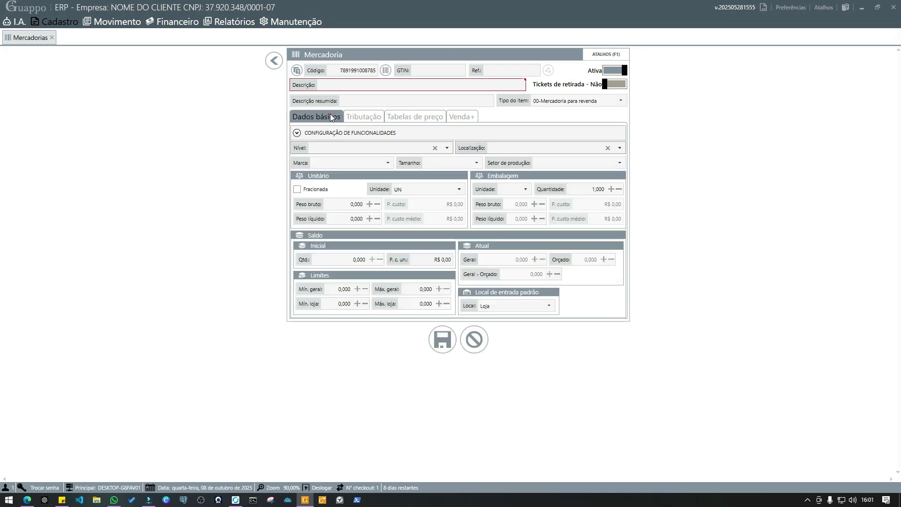
Look up the barcode again and apply the found GTIN, name, NCM and CEST to the item, checking the filled GTIN and description.
{"action": "left_click", "coordinate": [386, 71]}
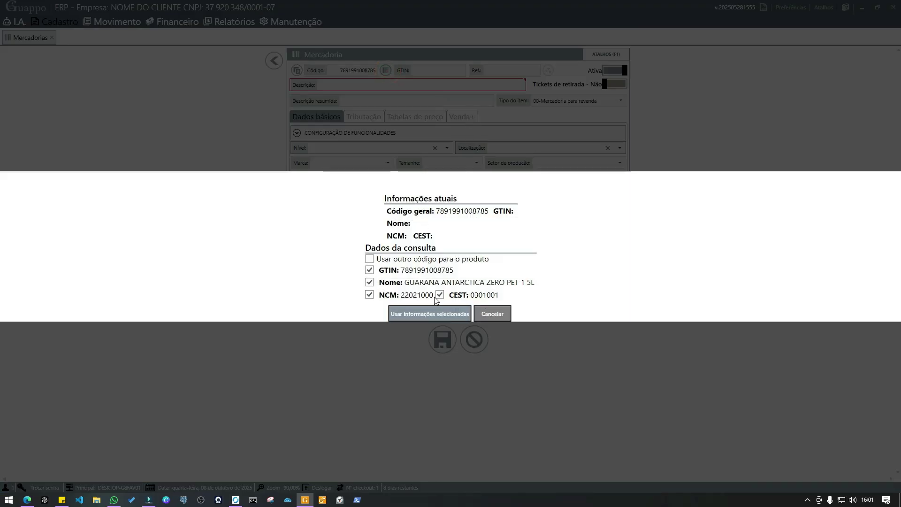
{"action": "left_click", "coordinate": [422, 315]}
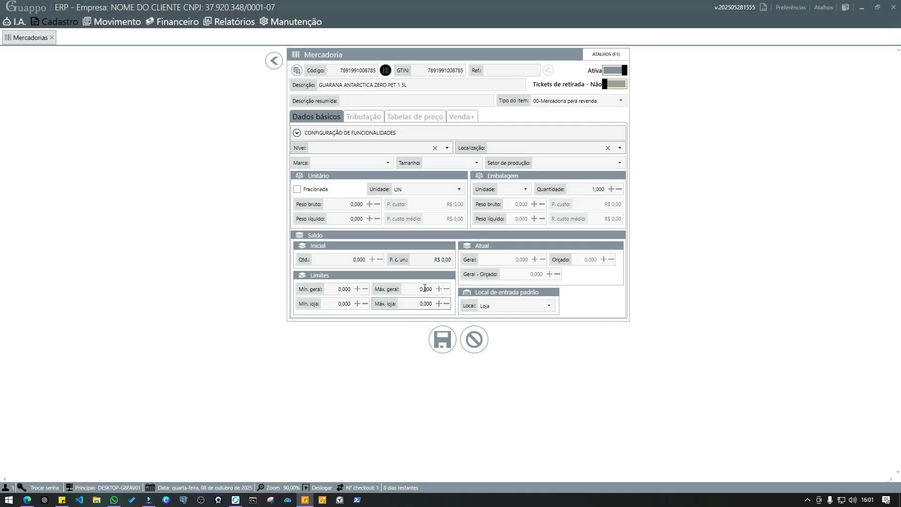
{"action": "left_click", "coordinate": [425, 71]}
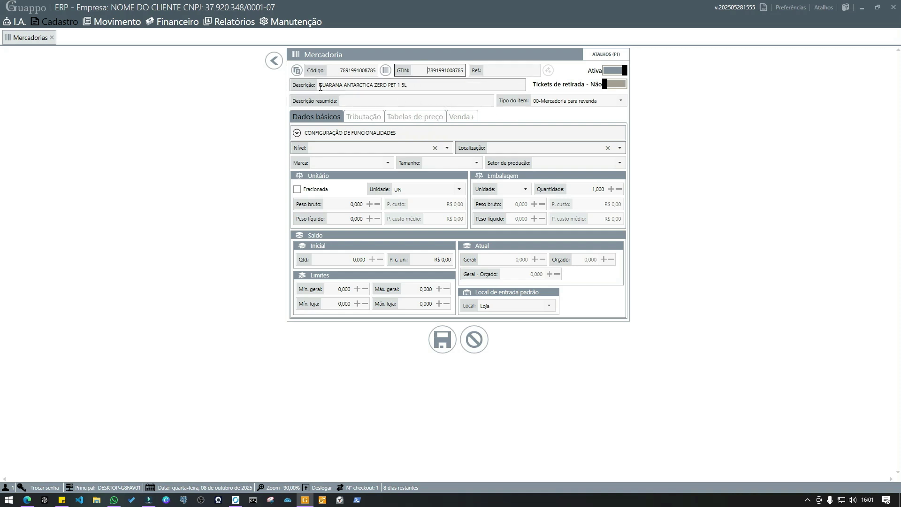
{"action": "left_click_drag", "start_coordinate": [320, 87], "coordinate": [408, 90]}
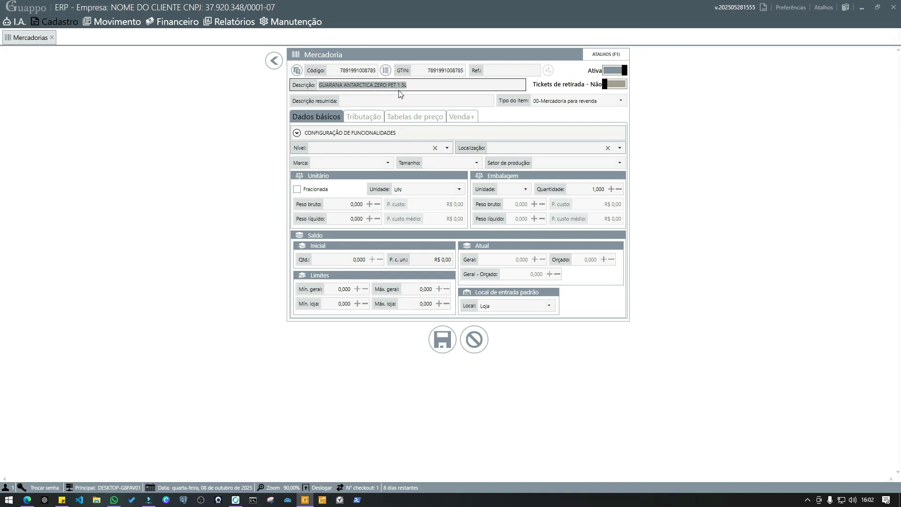
Check the imported NCM in the item's tax data and set the ICMS C.S.T. to 500 (Simples Nacional).
{"action": "left_click", "coordinate": [367, 117]}
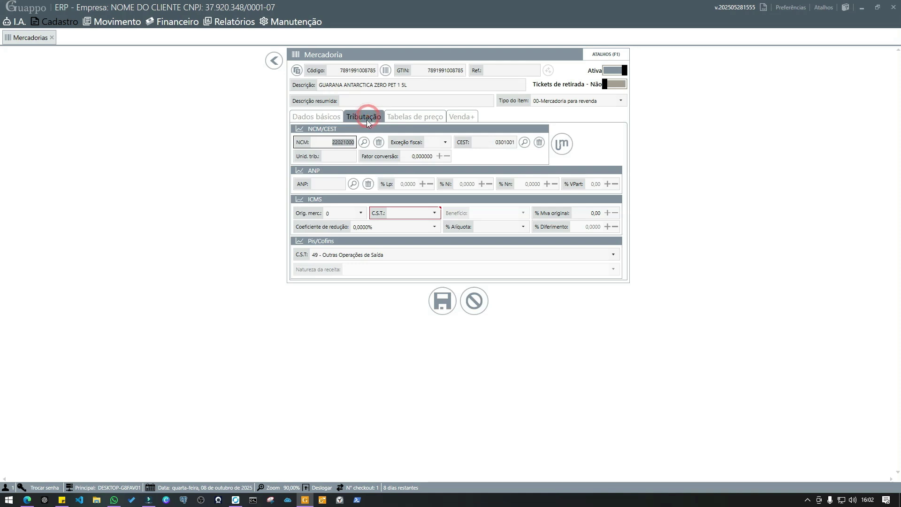
{"action": "left_click", "coordinate": [331, 142]}
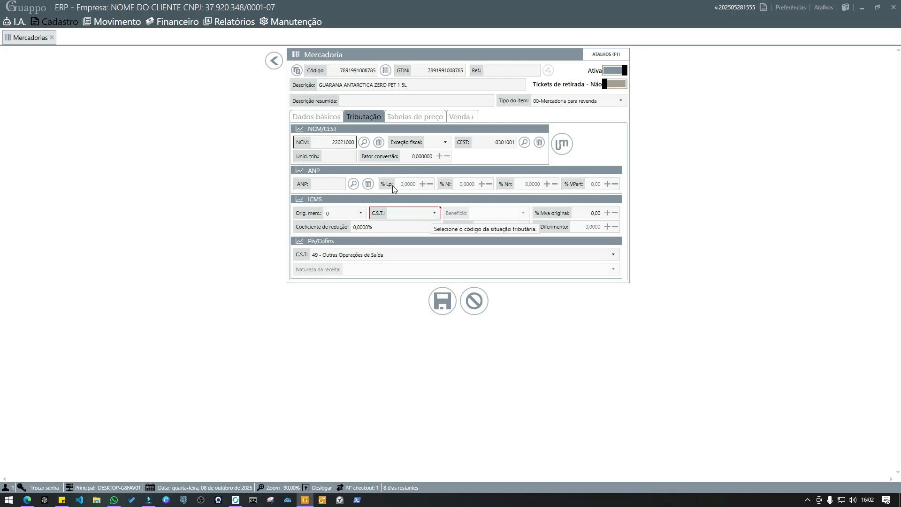
{"action": "left_click", "coordinate": [349, 143]}
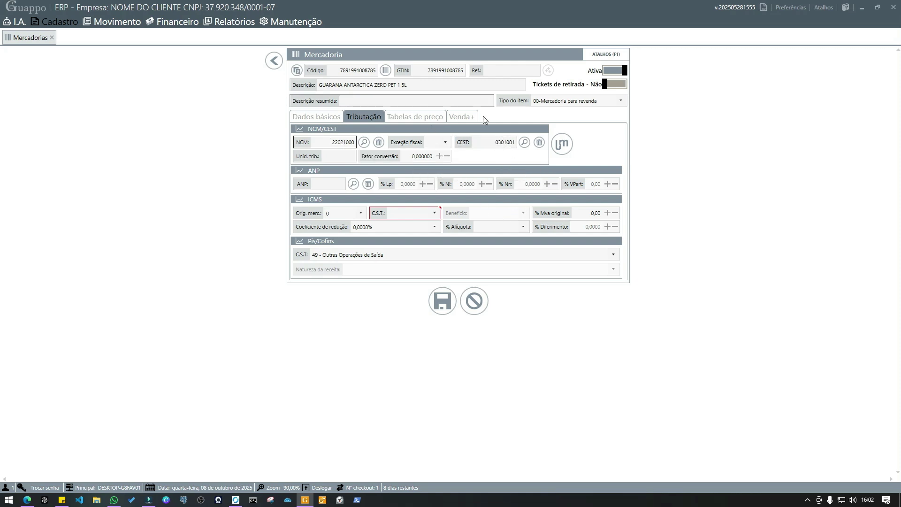
{"action": "left_click", "coordinate": [436, 213]}
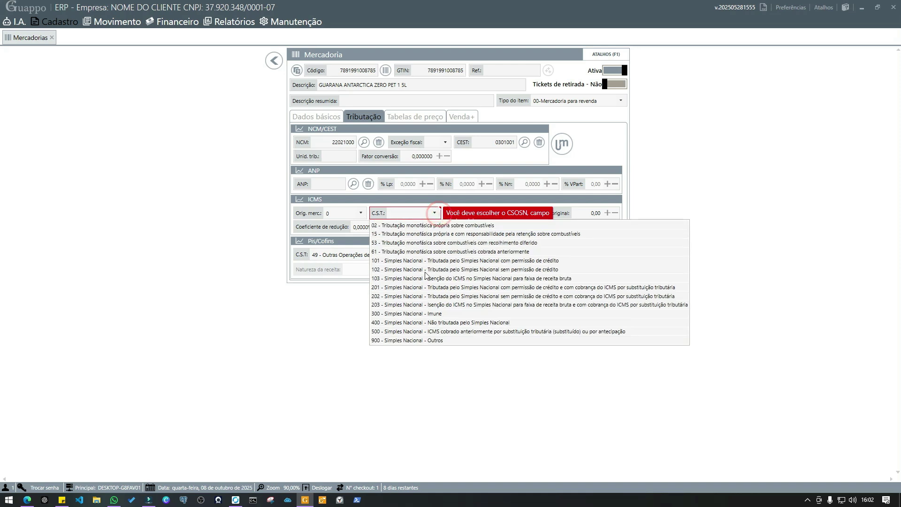
{"action": "left_click", "coordinate": [382, 330]}
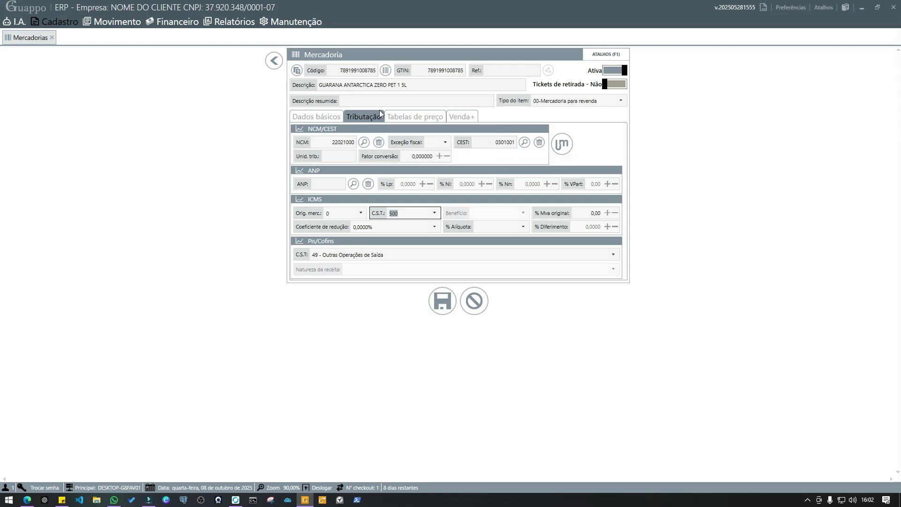
Repeat the barcode lookup and reapply the Nome, GTIN, NCM and CEST from the query data.
{"action": "left_click", "coordinate": [385, 70]}
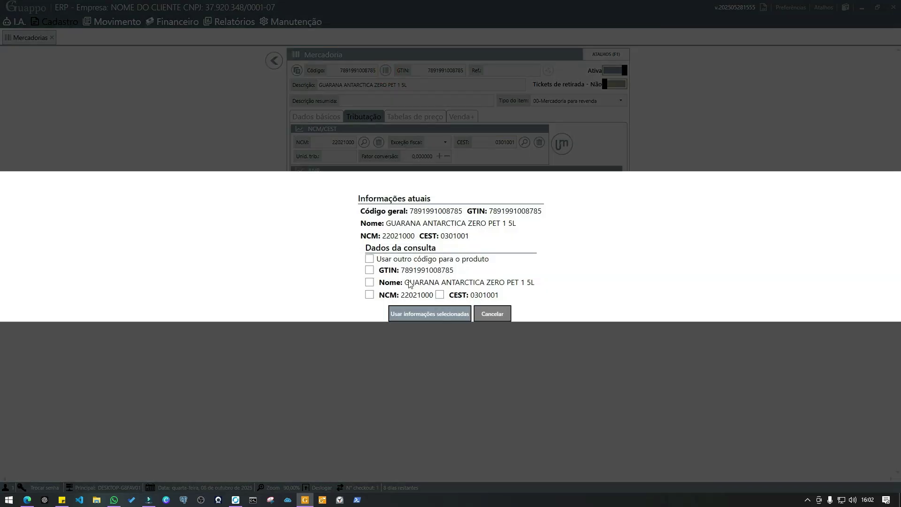
{"action": "left_click", "coordinate": [370, 282]}
{"action": "left_click", "coordinate": [369, 270]}
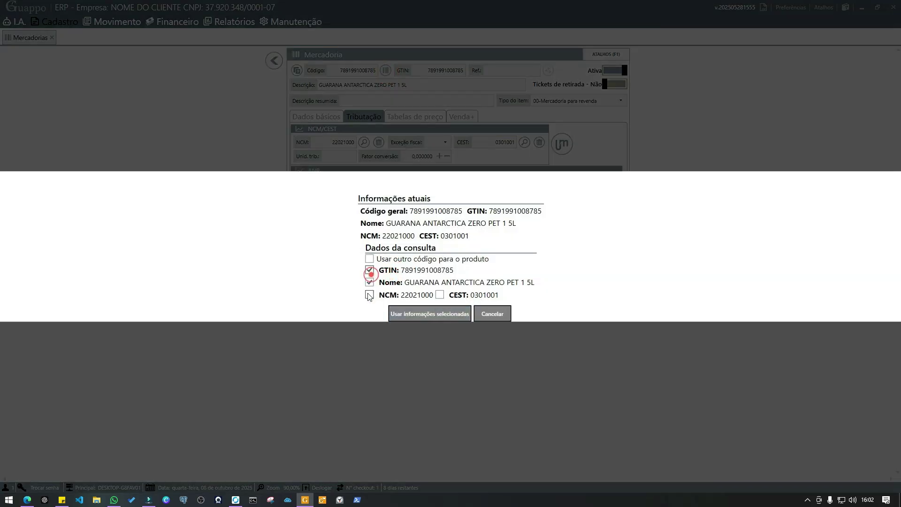
{"action": "left_click", "coordinate": [369, 295]}
{"action": "left_click", "coordinate": [439, 295]}
{"action": "left_click", "coordinate": [455, 315]}
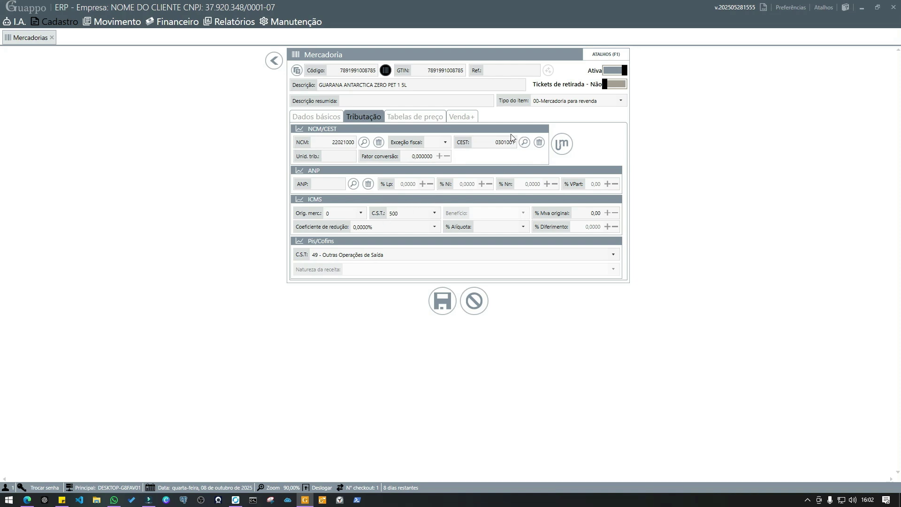
Clear the item's CEST code and set the ICMS C.S.T. to 102.
{"action": "left_click", "coordinate": [486, 145]}
{"action": "left_click", "coordinate": [434, 213]}
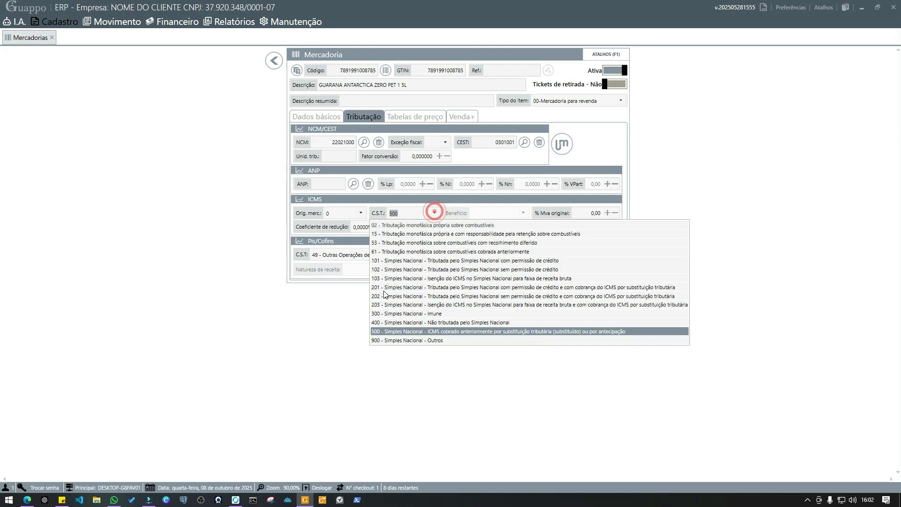
{"action": "left_click", "coordinate": [380, 331]}
{"action": "left_click", "coordinate": [486, 142]}
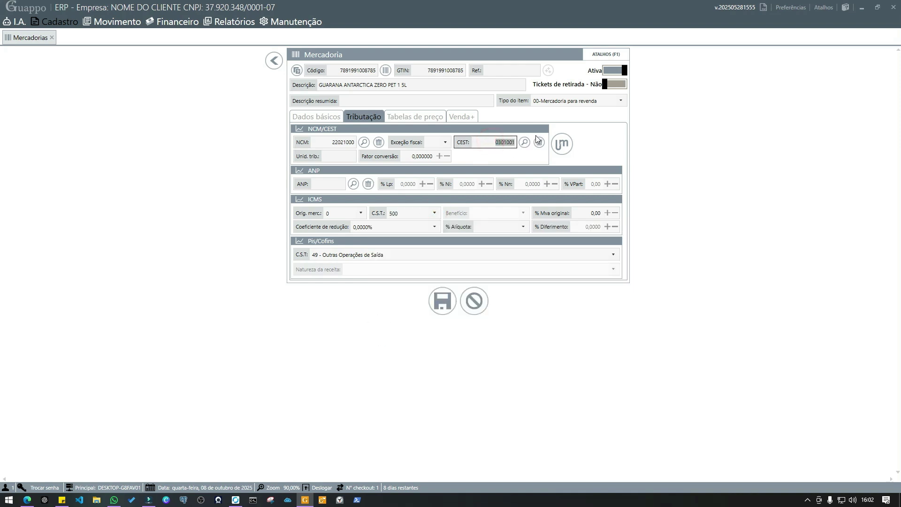
{"action": "left_click", "coordinate": [537, 139]}
{"action": "left_click", "coordinate": [434, 213]}
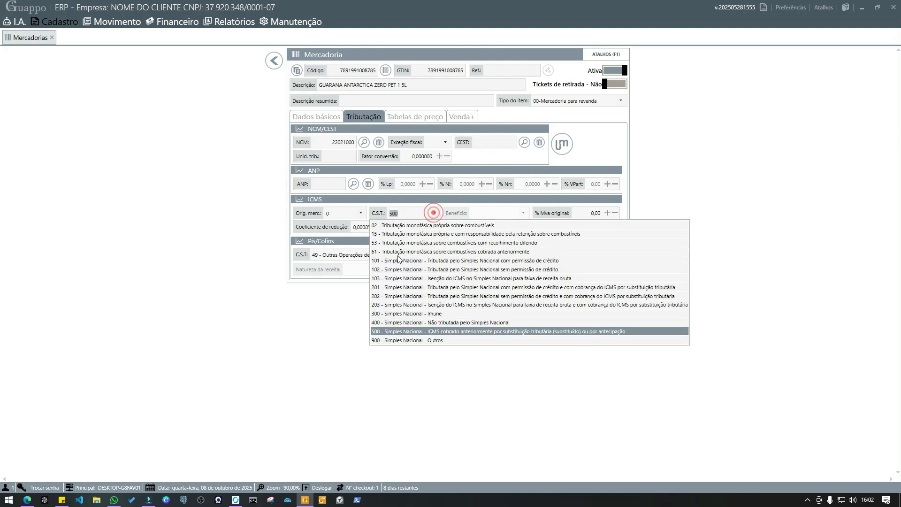
{"action": "left_click", "coordinate": [389, 266]}
{"action": "left_click", "coordinate": [503, 160]}
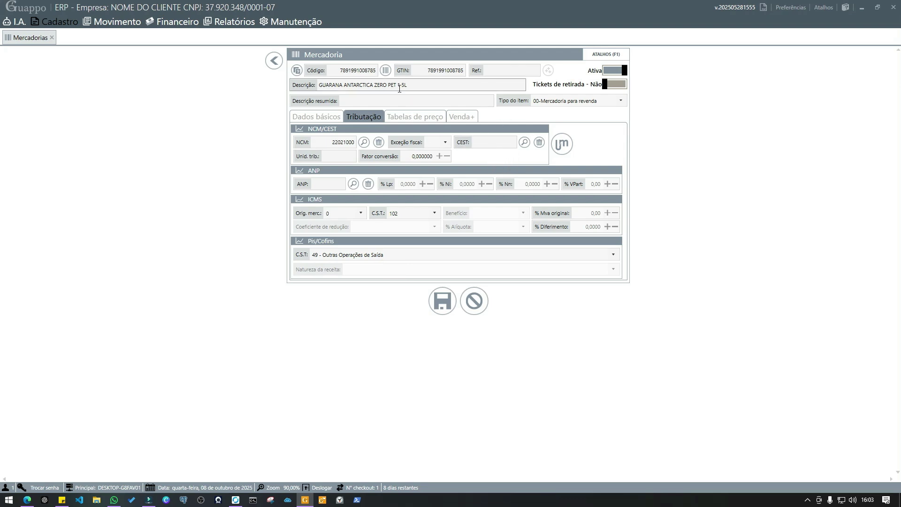
Reapply CEST 0301001 from the barcode lookup and set the ICMS C.S.T. to 500.
{"action": "left_click", "coordinate": [386, 69]}
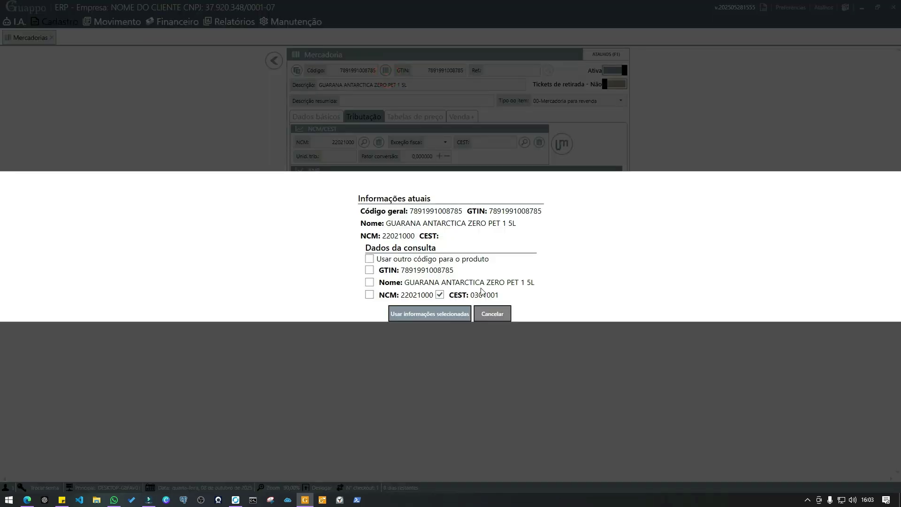
{"action": "left_click", "coordinate": [453, 312]}
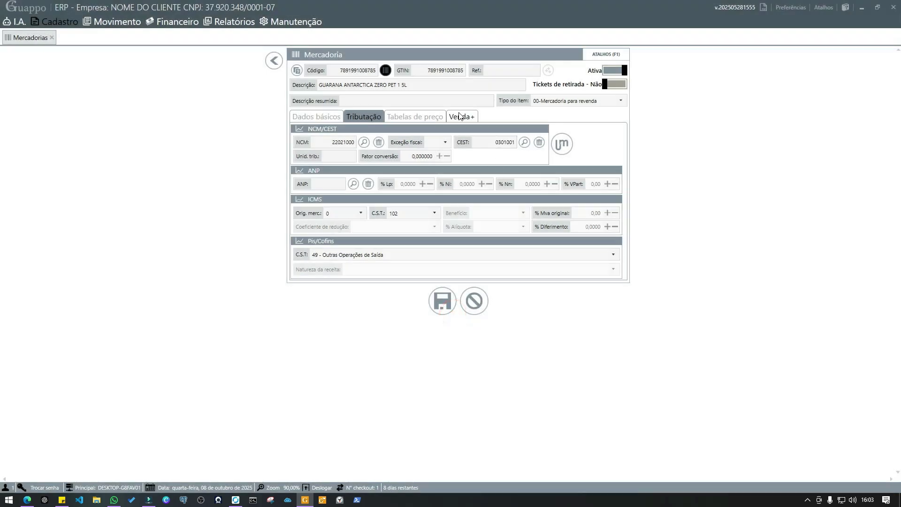
{"action": "left_click", "coordinate": [432, 213]}
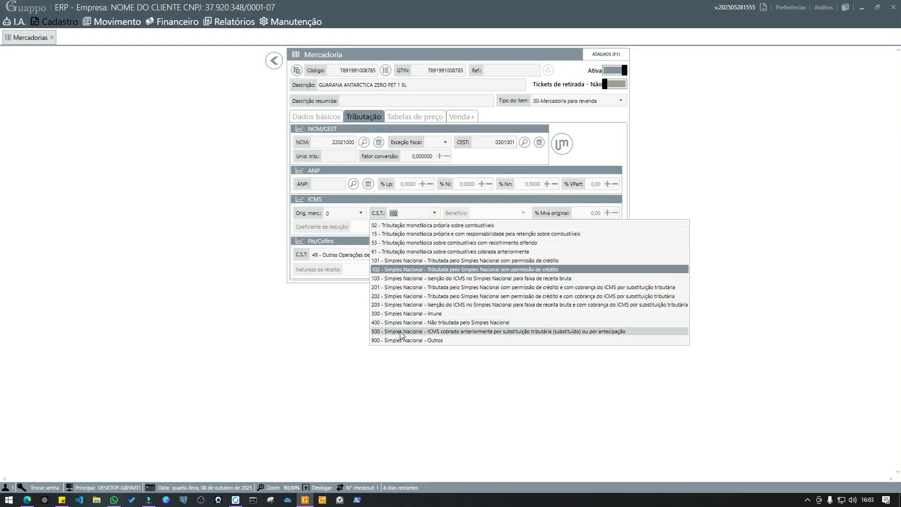
{"action": "left_click", "coordinate": [401, 332]}
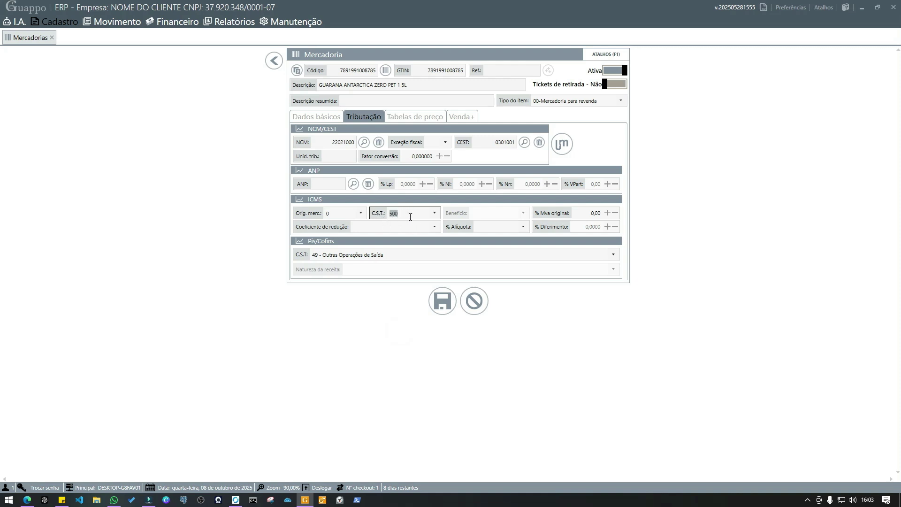
Set the Guarana item's sale price in the Padrão price table to R$ 5,90.
{"action": "left_click", "coordinate": [403, 119]}
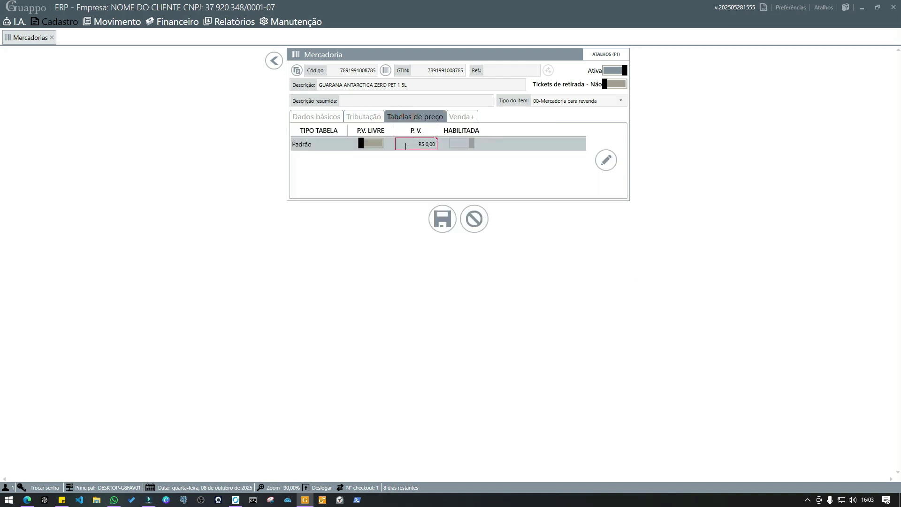
{"action": "left_click", "coordinate": [406, 146]}
{"action": "type", "text": "5,9"}
{"action": "left_click", "coordinate": [412, 164]}
Set the item's initial balance to a quantity of 100 at a unit cost of R$ 4,90 and save the item.
{"action": "left_click", "coordinate": [318, 116]}
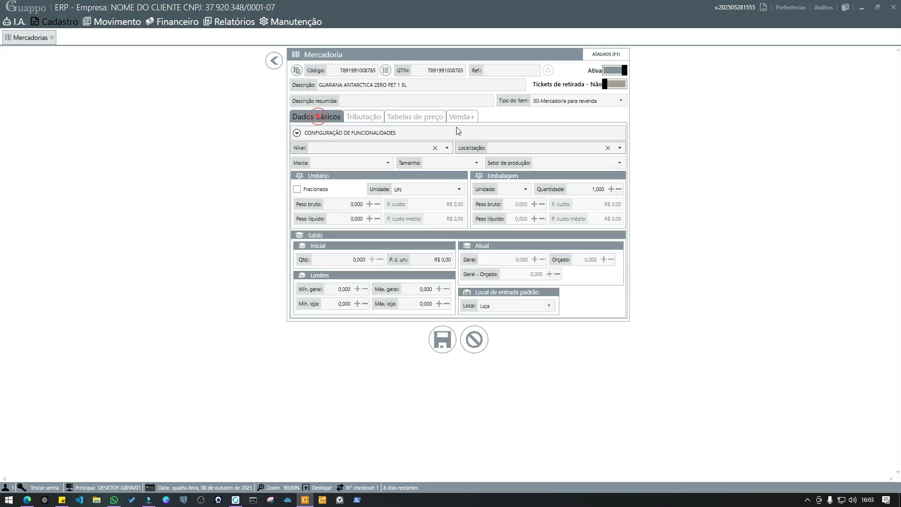
{"action": "left_click", "coordinate": [343, 258]}
{"action": "left_click", "coordinate": [343, 258]}
{"action": "left_click", "coordinate": [412, 259]}
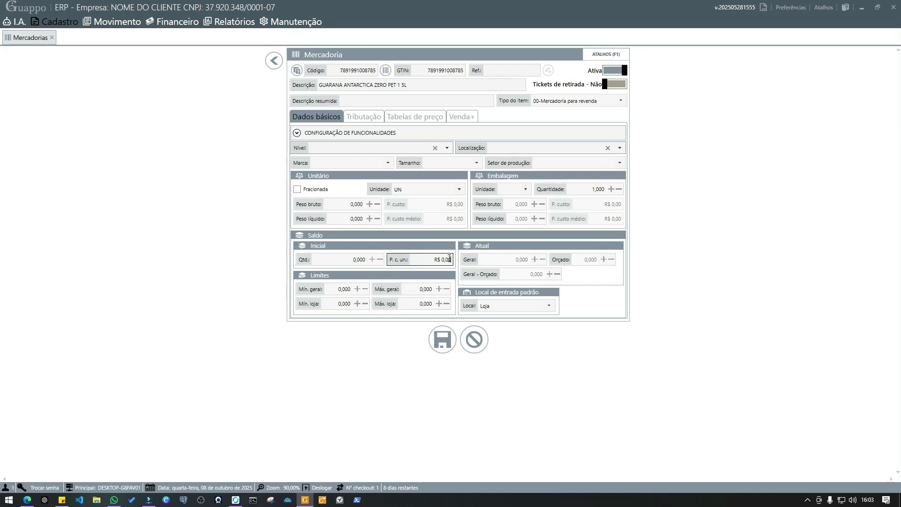
{"action": "left_click", "coordinate": [348, 260]}
{"action": "type", "text": "1"}
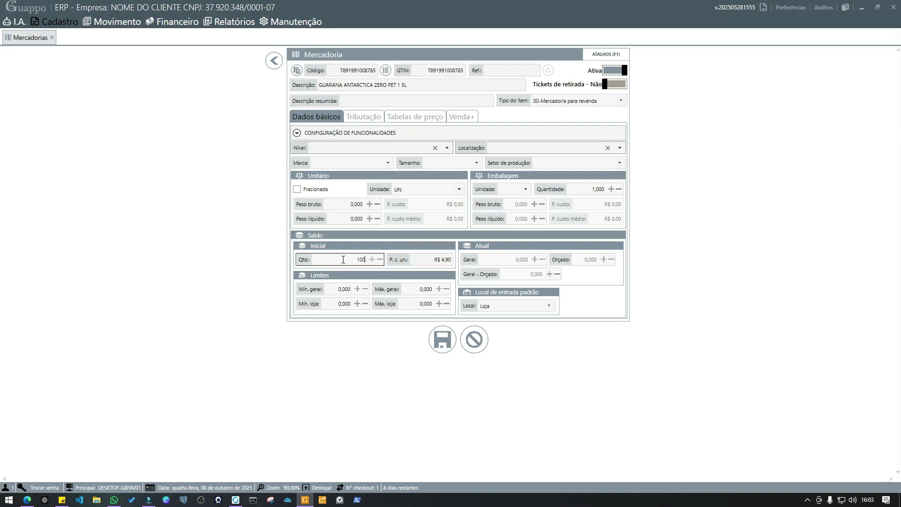
{"action": "type", "text": "00"}
{"action": "left_click", "coordinate": [446, 336]}
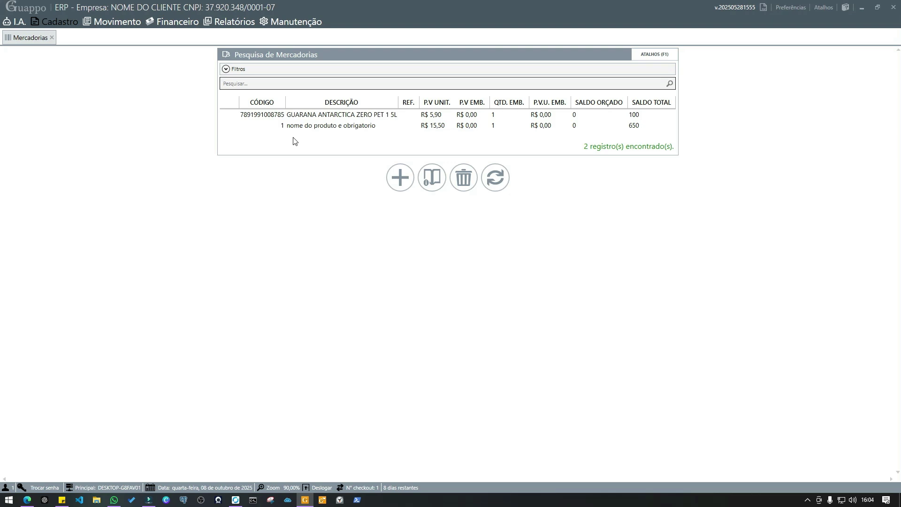
{"action": "left_click", "coordinate": [395, 181]}
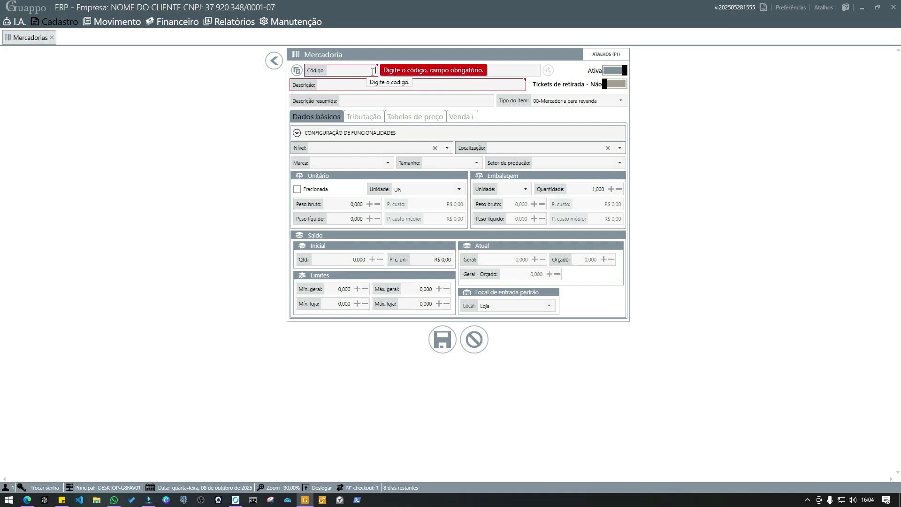
{"action": "type", "text": "789"}
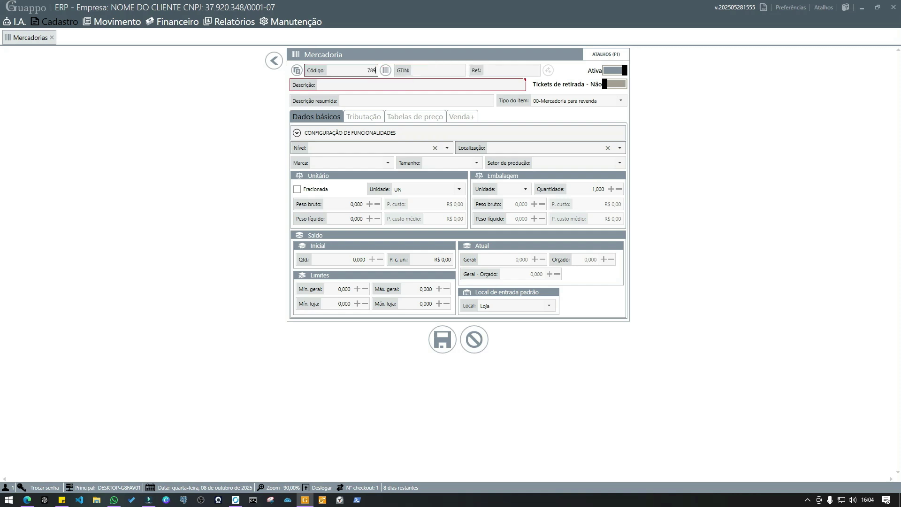
{"action": "type", "text": "2840808051"}
{"action": "left_click", "coordinate": [385, 69]}
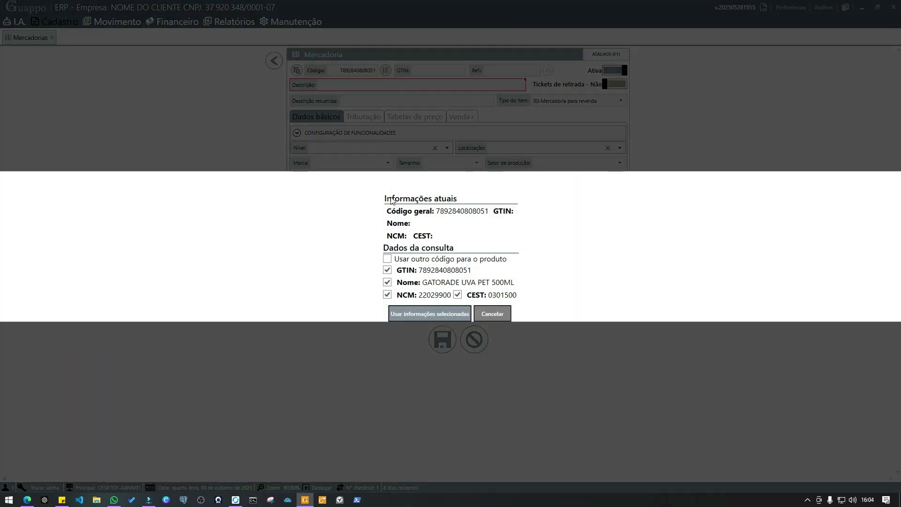
{"action": "left_click", "coordinate": [411, 313]}
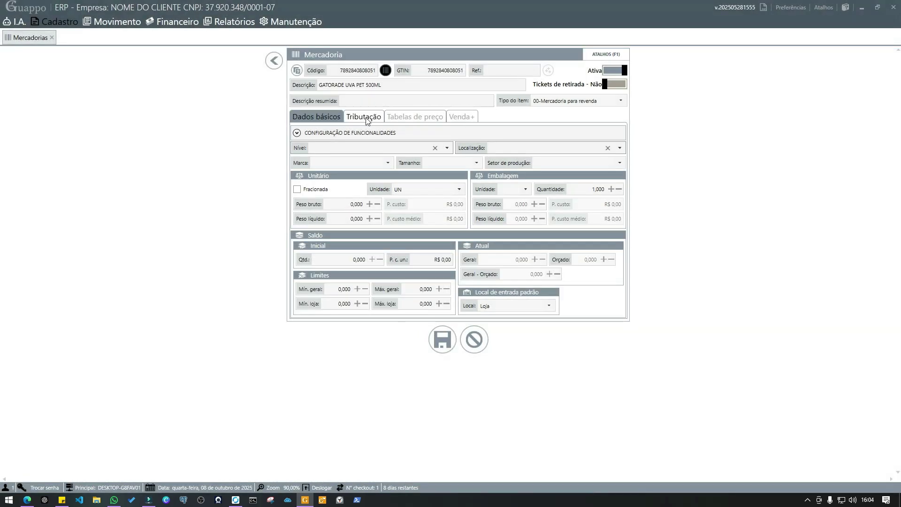
Set the Gatorade Uva item's ICMS C.S.T. to 500 (Simples Nacional).
{"action": "left_click", "coordinate": [365, 117]}
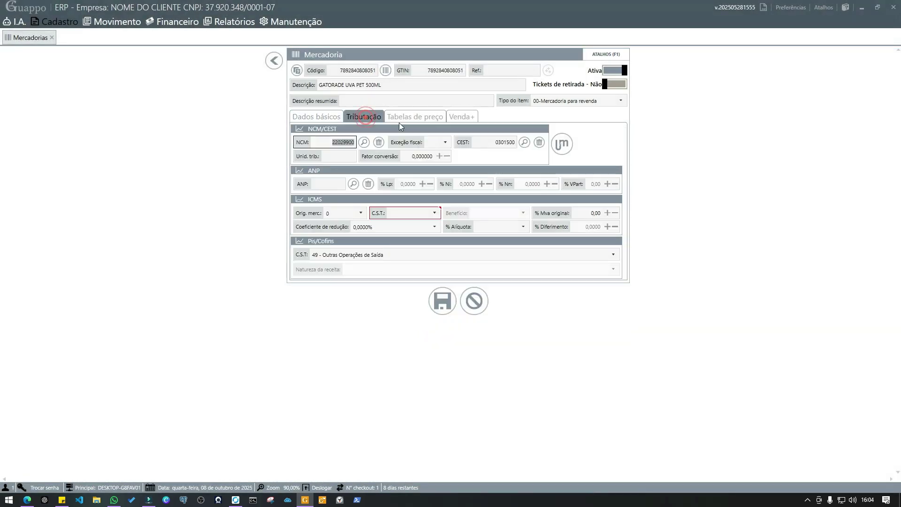
{"action": "left_click", "coordinate": [429, 215]}
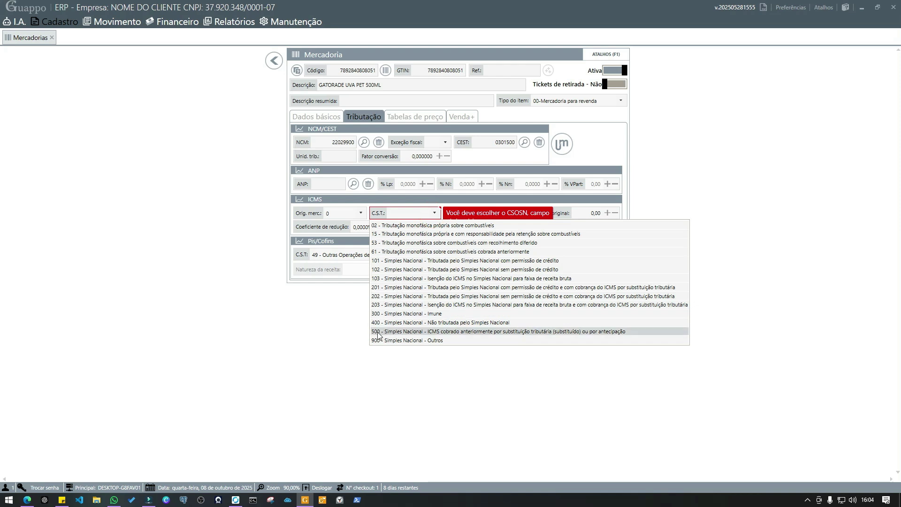
{"action": "left_click", "coordinate": [391, 332]}
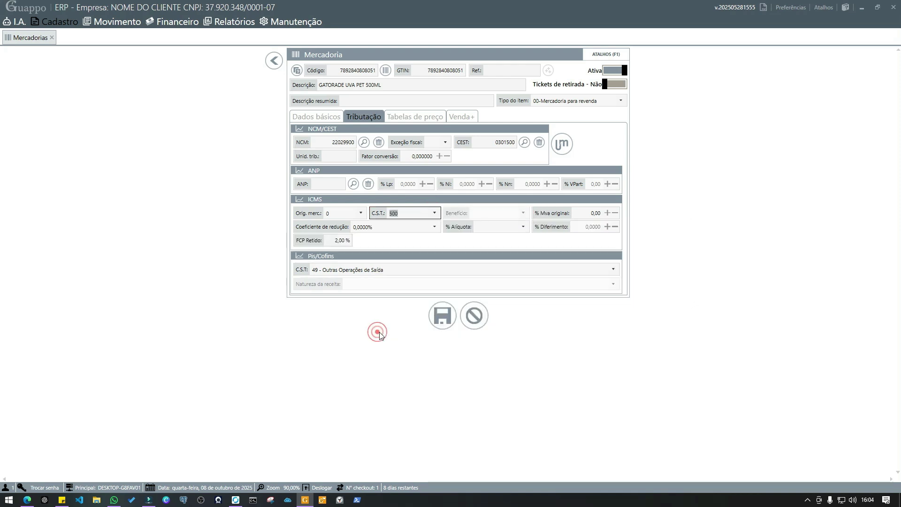
Set the item's Padrão sale price to R$ 9,00 and save the item.
{"action": "left_click", "coordinate": [426, 117]}
{"action": "left_click", "coordinate": [407, 145]}
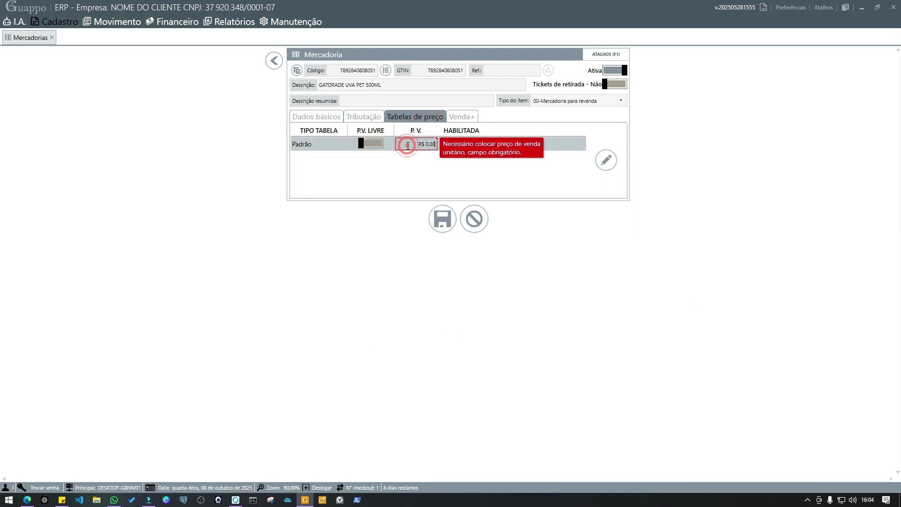
{"action": "type", "text": "9"}
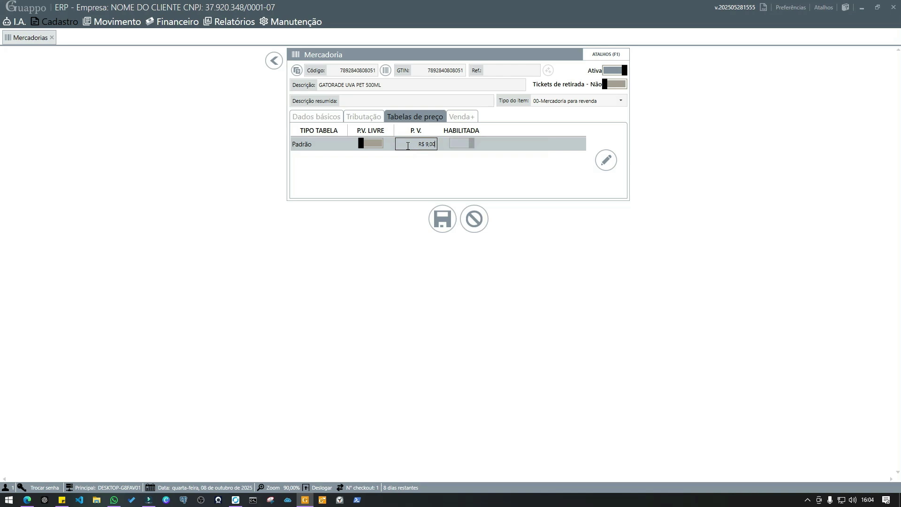
{"action": "left_click", "coordinate": [442, 218]}
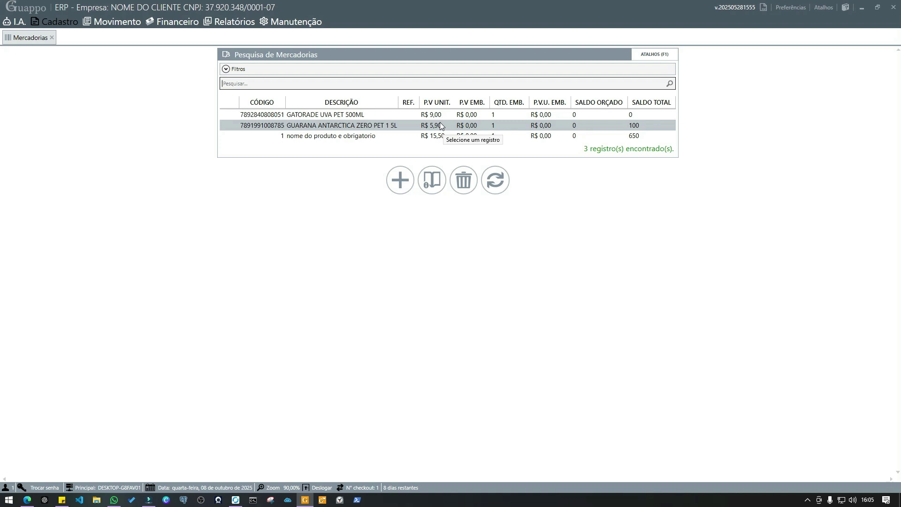
Open the GATORADE UVA PET 500ML item and duplicate it as a new merchandise item.
{"action": "left_click", "coordinate": [359, 116]}
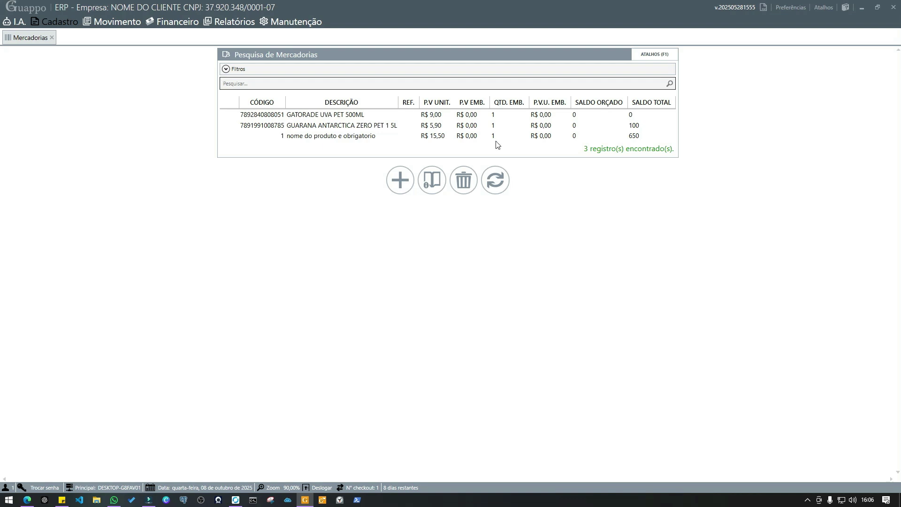
{"action": "left_click", "coordinate": [339, 117]}
{"action": "double_click", "coordinate": [339, 118]}
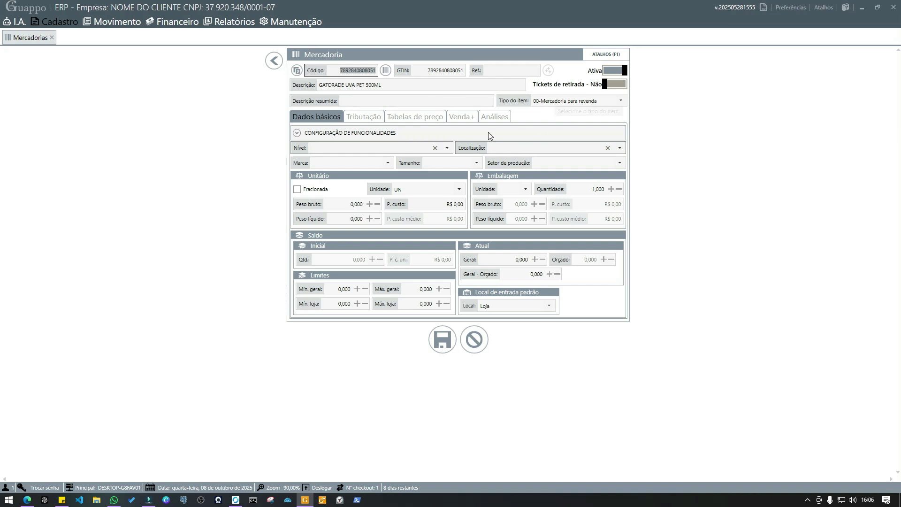
{"action": "left_click", "coordinate": [603, 56]}
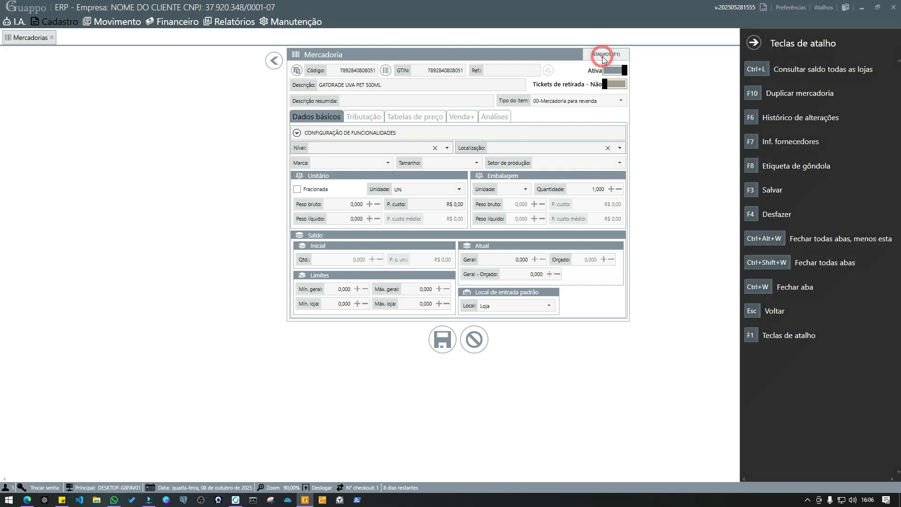
{"action": "left_click", "coordinate": [800, 94]}
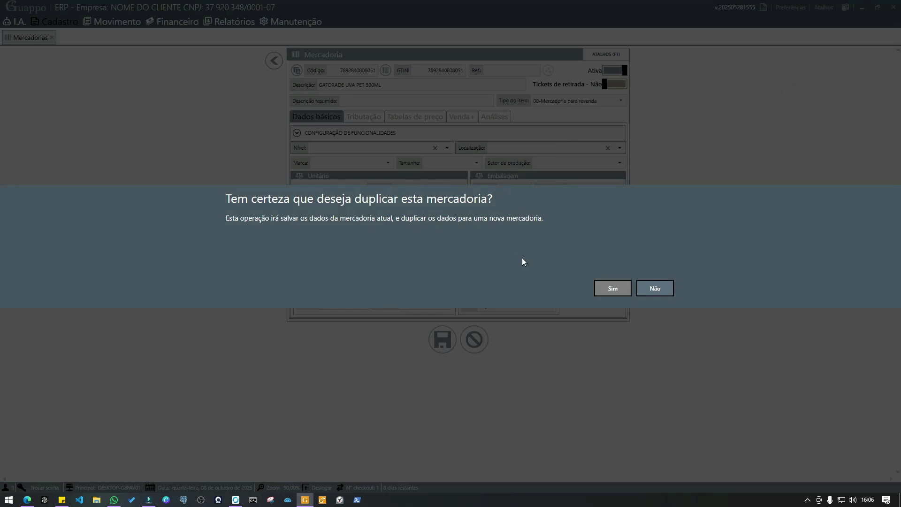
{"action": "left_click", "coordinate": [605, 287]}
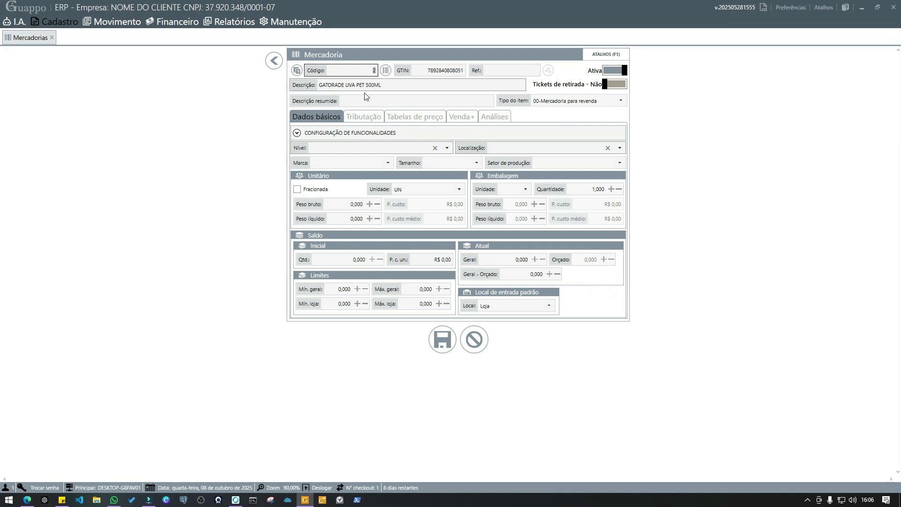
Review the tax data and price table copied into the duplicated item.
{"action": "left_click", "coordinate": [364, 117]}
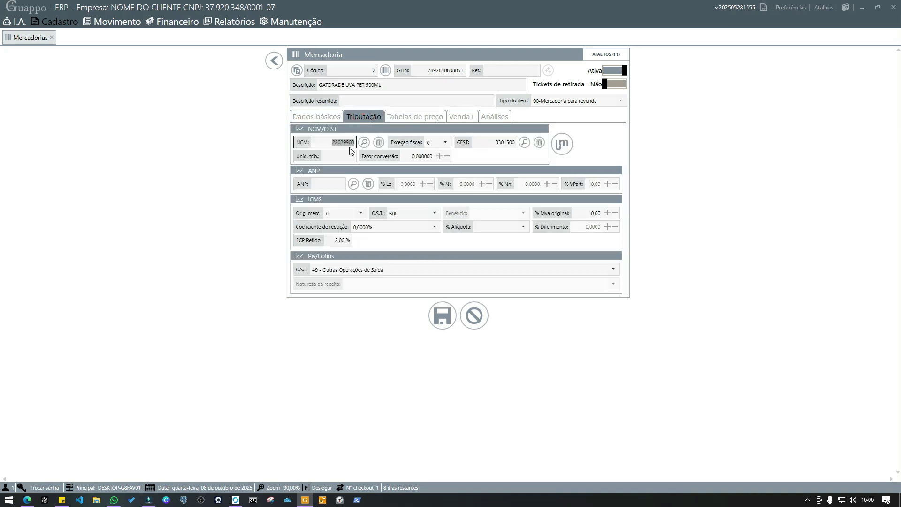
{"action": "left_click", "coordinate": [413, 115]}
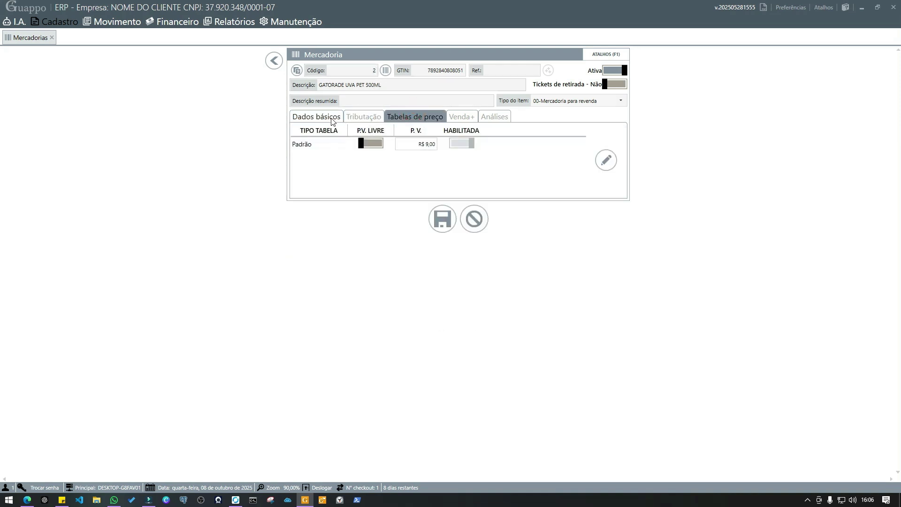
{"action": "left_click", "coordinate": [317, 117]}
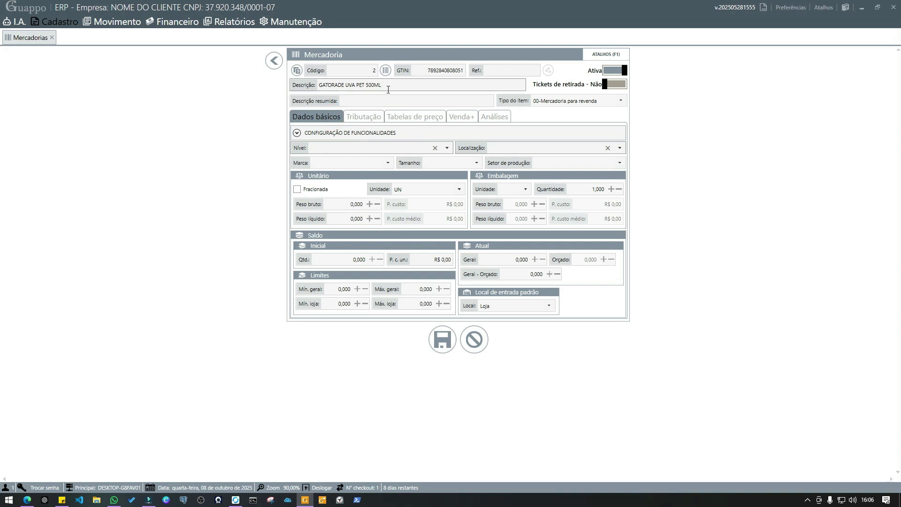
{"action": "left_click", "coordinate": [371, 70]}
{"action": "key", "text": "BackSpace"}
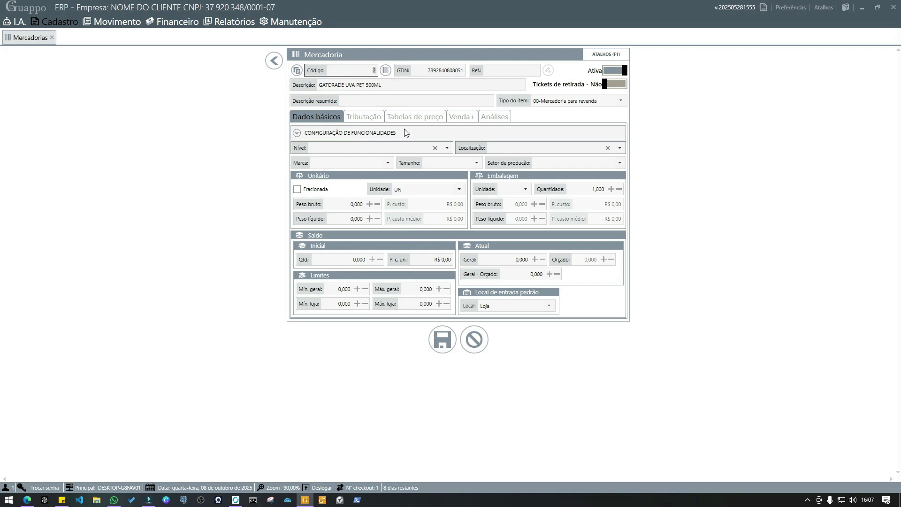
{"action": "left_click", "coordinate": [431, 102]}
{"action": "left_click", "coordinate": [445, 88]}
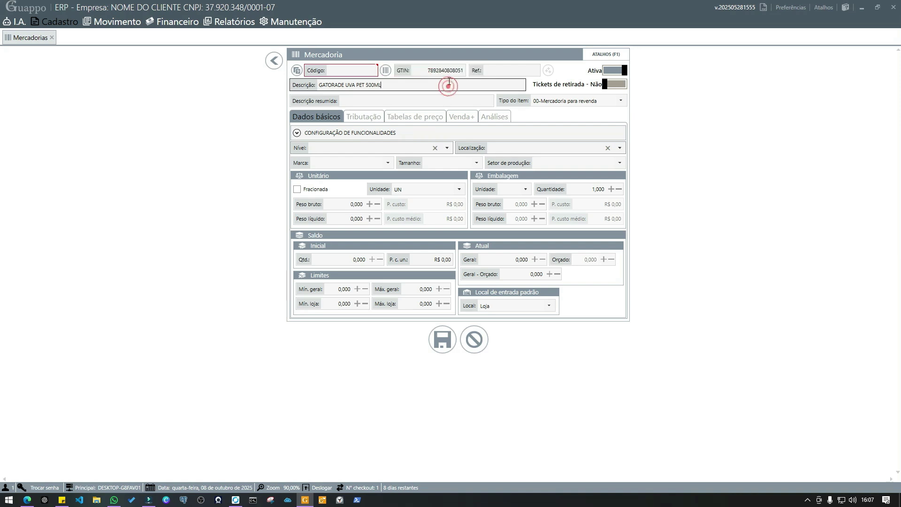
{"action": "left_click", "coordinate": [431, 67]}
{"action": "left_click", "coordinate": [364, 69]}
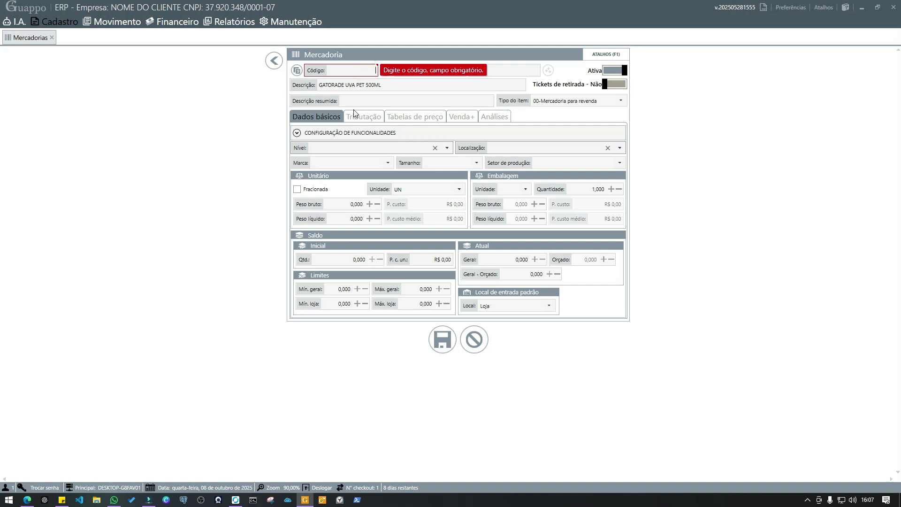
{"action": "type", "text": "7892"}
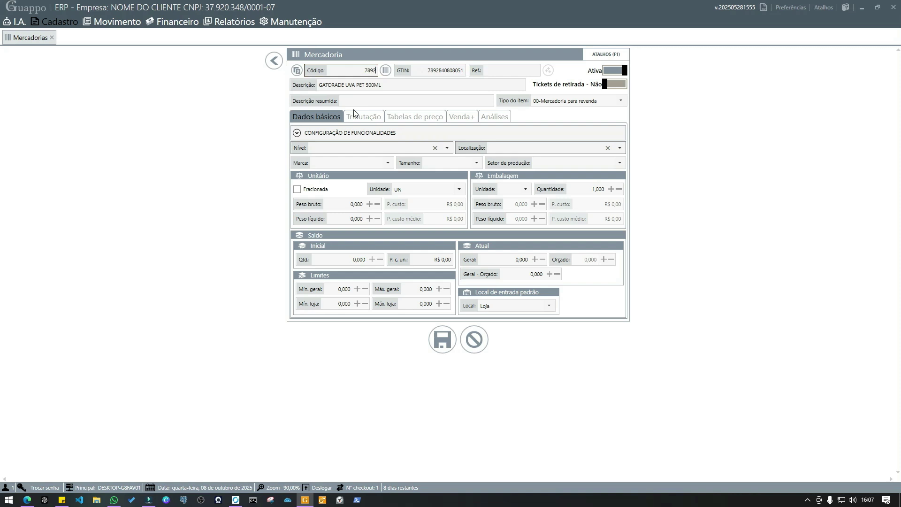
{"action": "type", "text": "840808174"}
{"action": "left_click", "coordinate": [386, 71]}
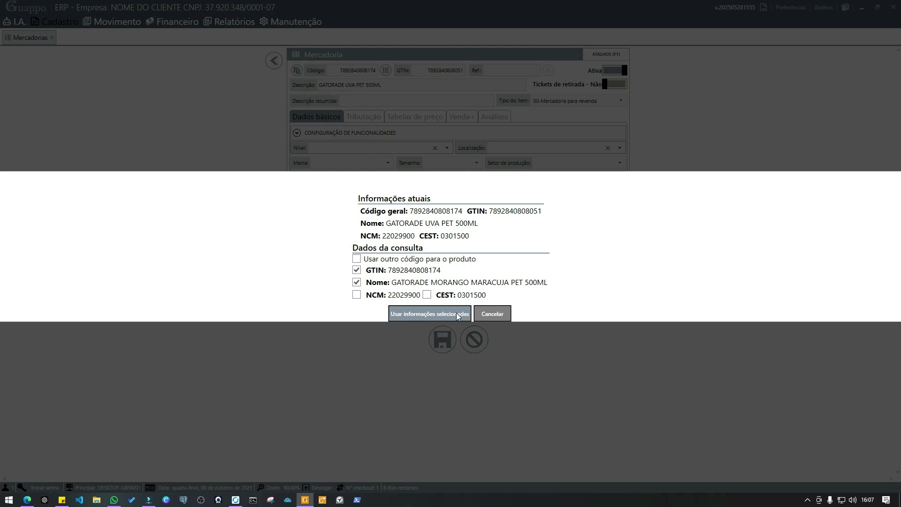
{"action": "left_click", "coordinate": [428, 313]}
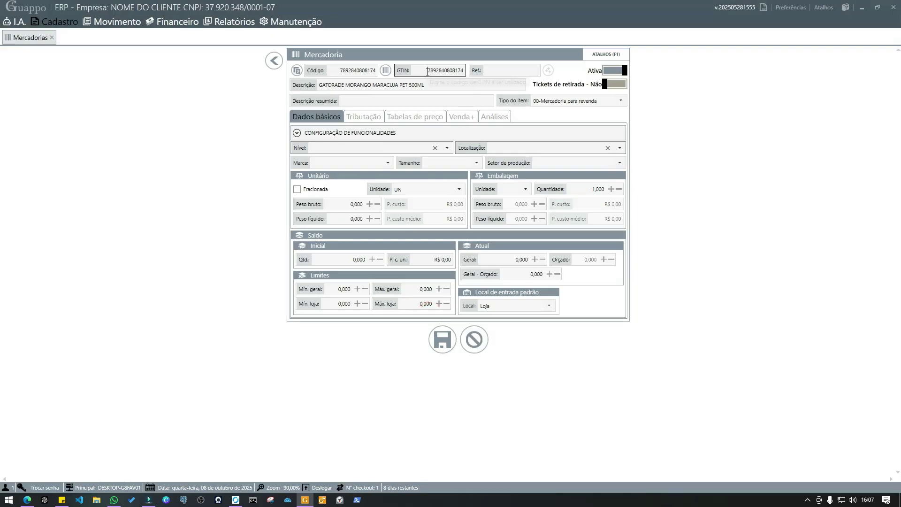
Check the updated description, tax data and sale price of the Gatorade Morango Maracuja item.
{"action": "left_click", "coordinate": [431, 86]}
{"action": "left_click_drag", "start_coordinate": [431, 86], "coordinate": [317, 87]}
{"action": "left_click", "coordinate": [366, 118]}
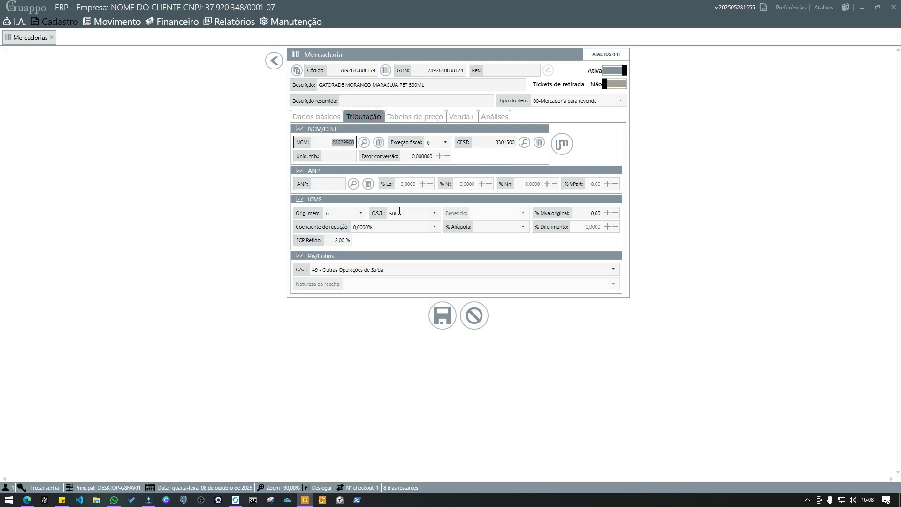
{"action": "left_click", "coordinate": [409, 117]}
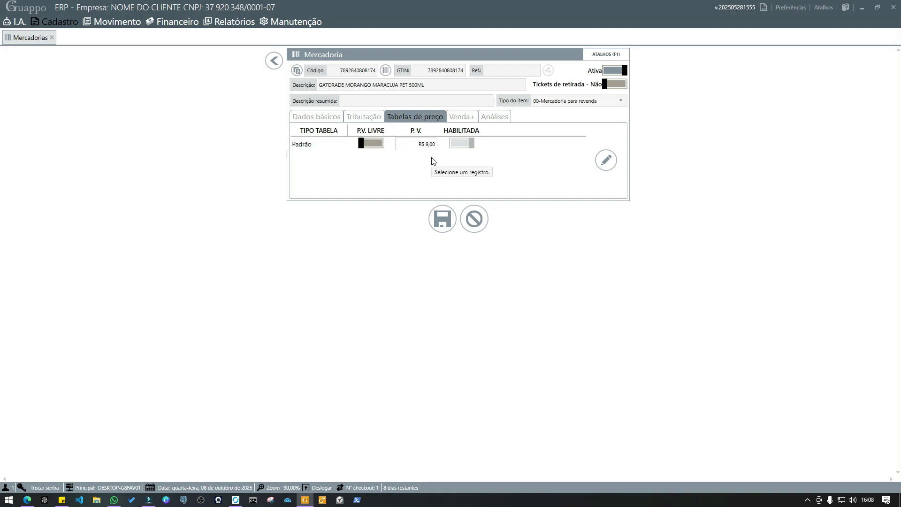
Save the Gatorade Morango Maracuja item and refresh the merchandise list.
{"action": "left_click", "coordinate": [439, 224]}
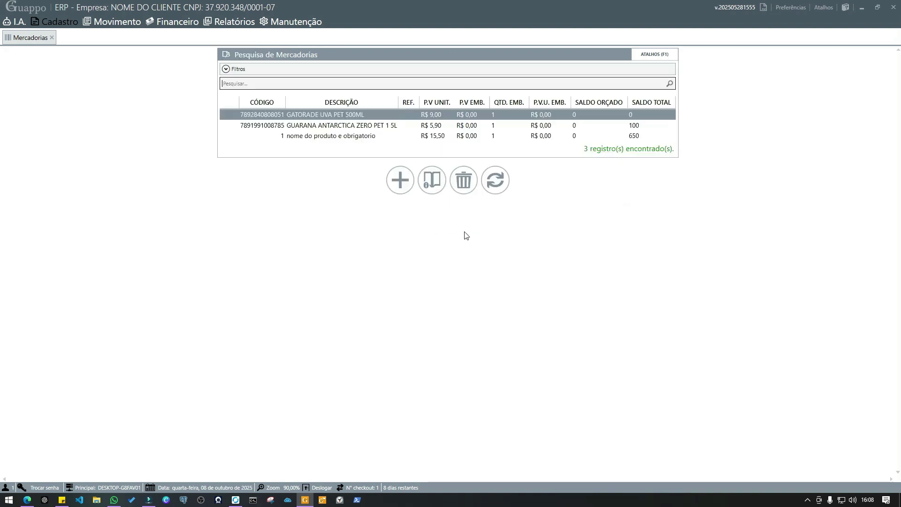
{"action": "left_click", "coordinate": [500, 182]}
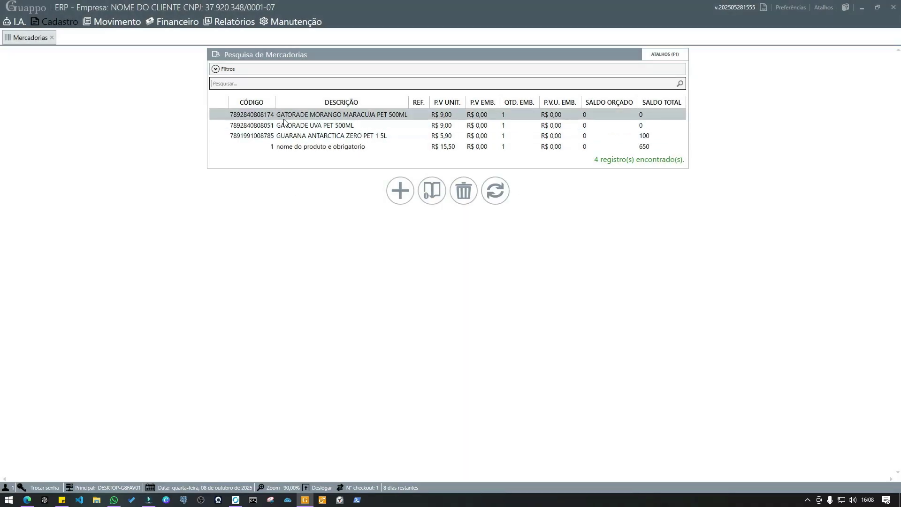
{"action": "left_click", "coordinate": [388, 124]}
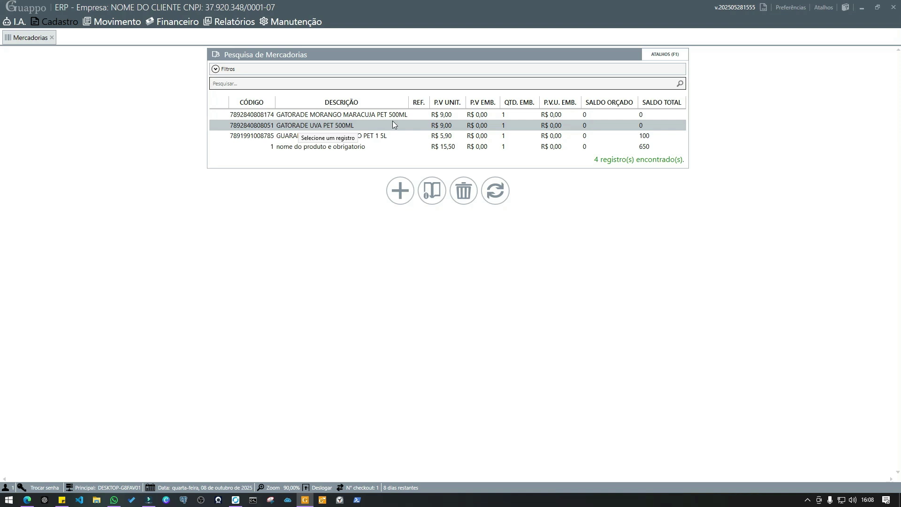
{"action": "left_click", "coordinate": [301, 134]}
{"action": "left_click", "coordinate": [331, 146]}
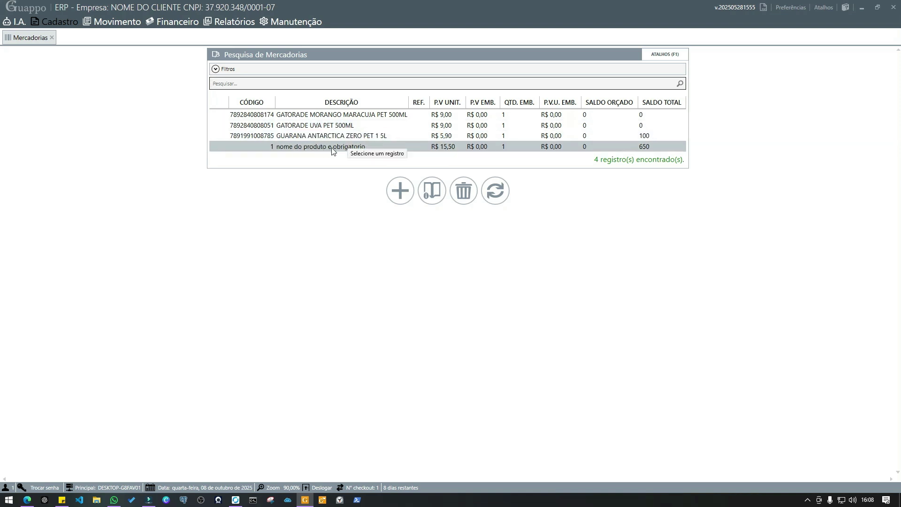